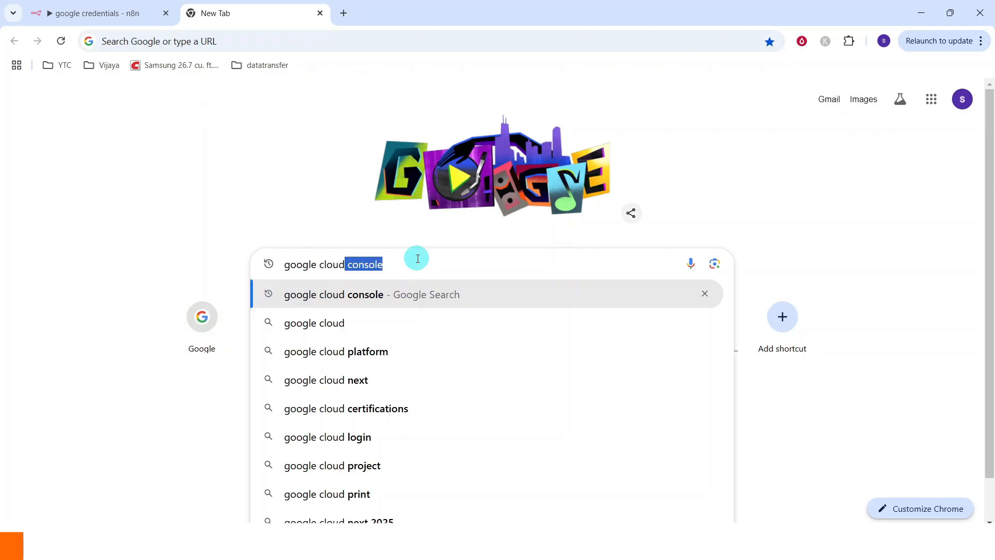
- Search Google for "google cloud console" and open the Google Cloud console site
{"action": "key", "text": "Return"}
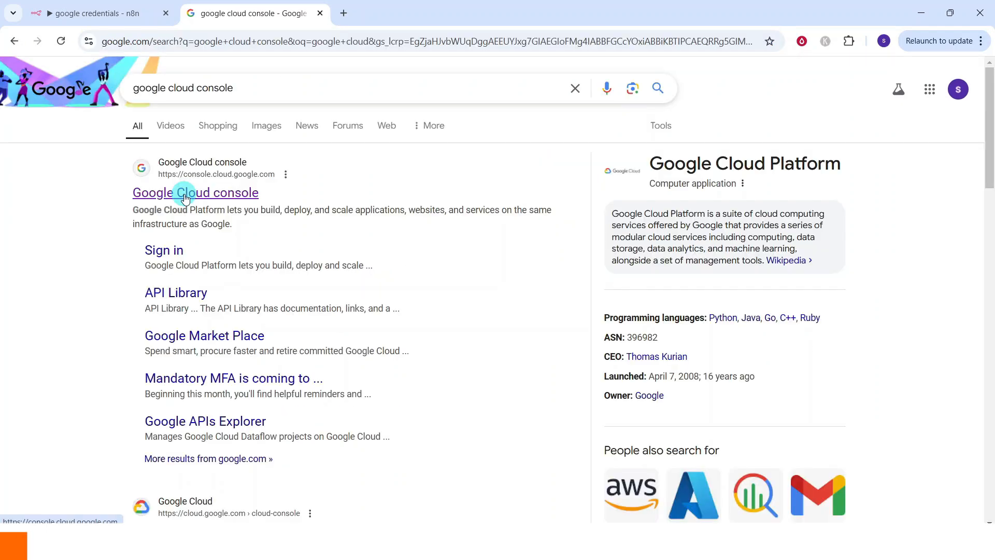
{"action": "left_click", "coordinate": [185, 194]}
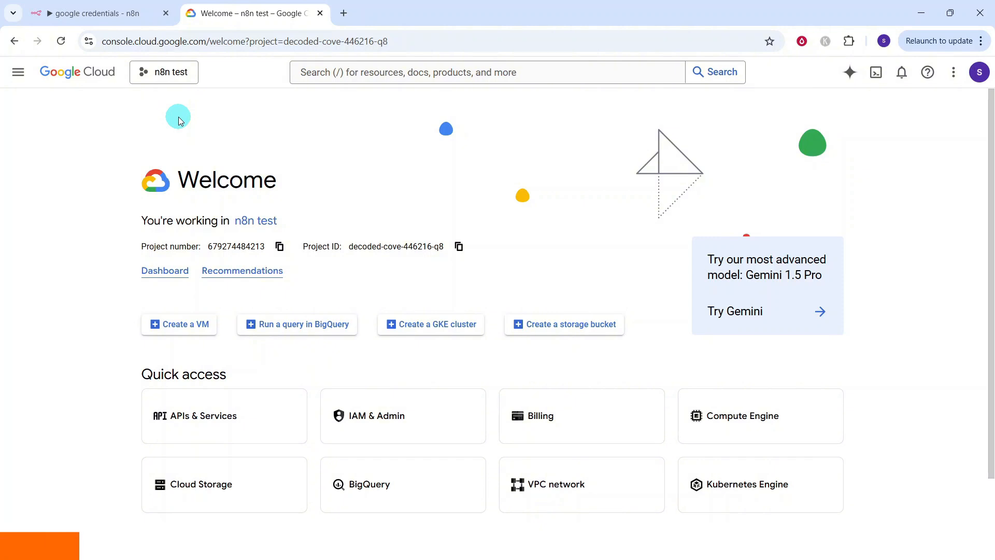
- Create a new project named n8ndemo with no organization and make it the active project
{"action": "left_click", "coordinate": [148, 75]}
{"action": "left_click", "coordinate": [678, 128]}
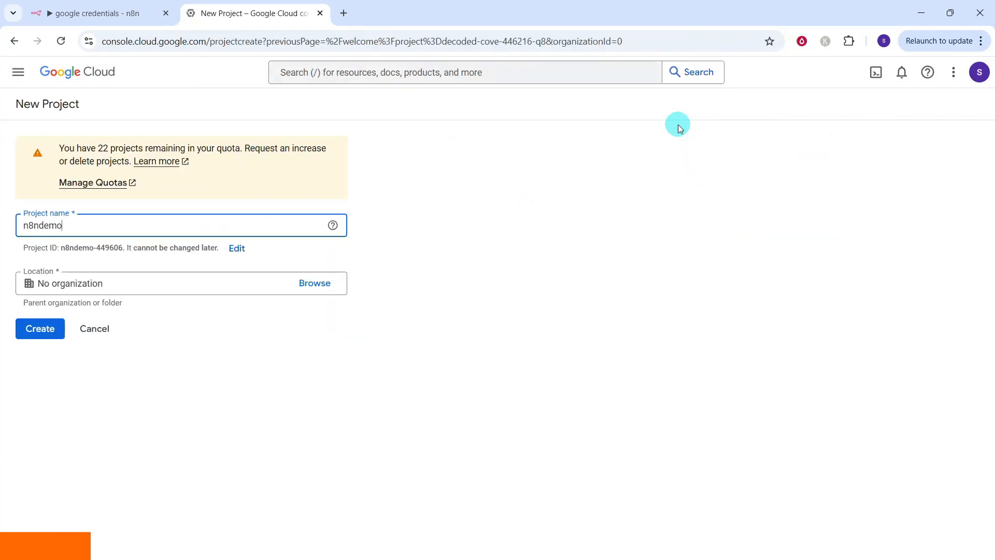
{"action": "left_click", "coordinate": [42, 331]}
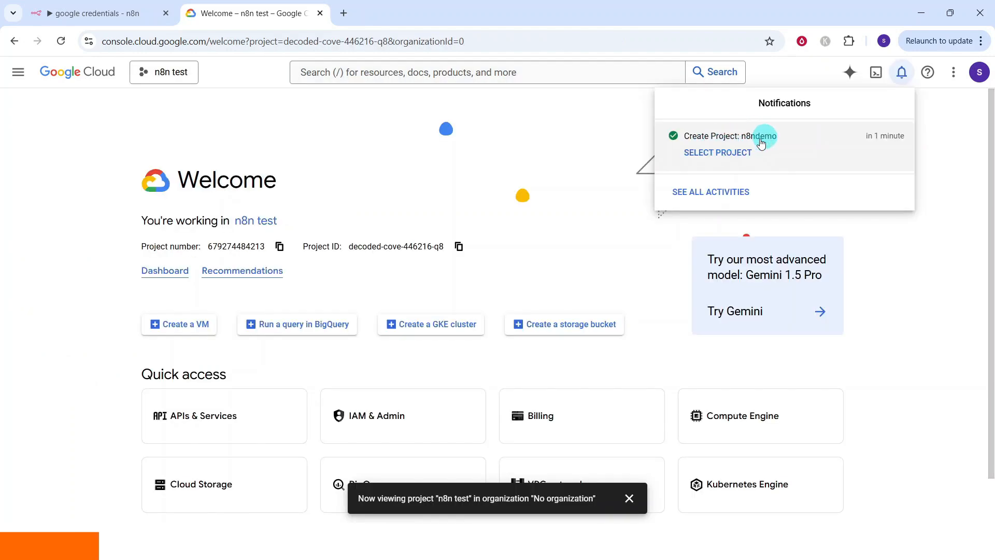
{"action": "left_click", "coordinate": [695, 155]}
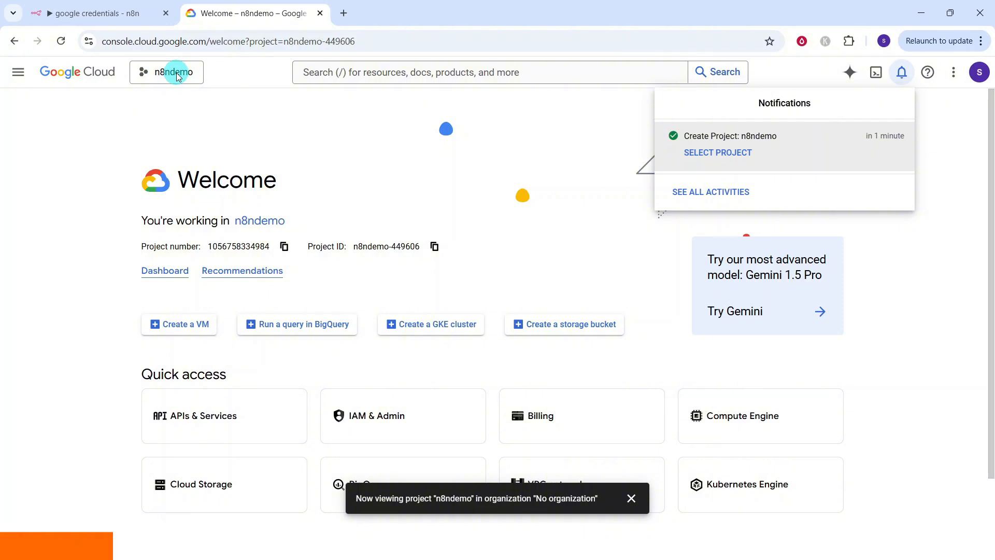
- Enable the Google Drive API and the Gmail API for the n8ndemo project from the API Library
{"action": "left_click", "coordinate": [18, 78]}
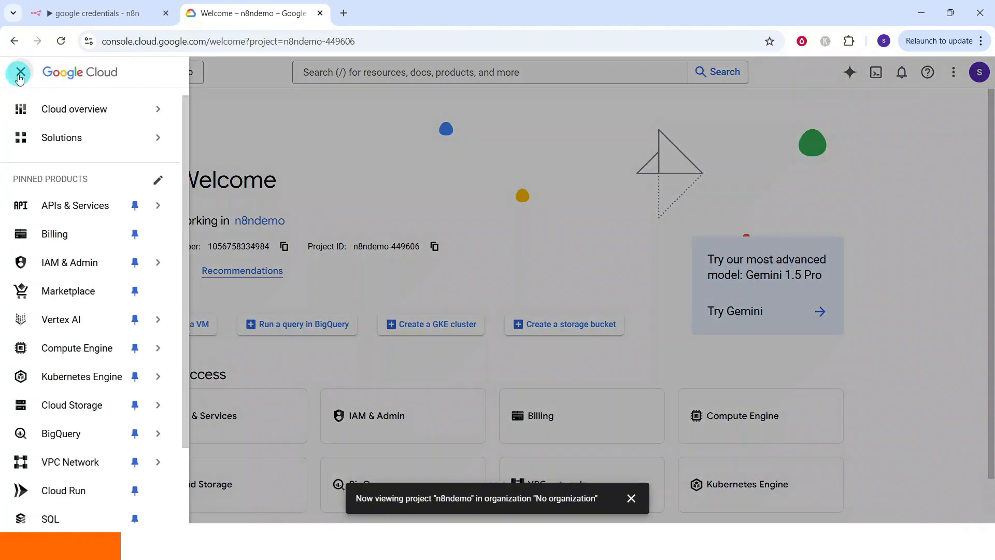
{"action": "mouse_move", "coordinate": [66, 206]}
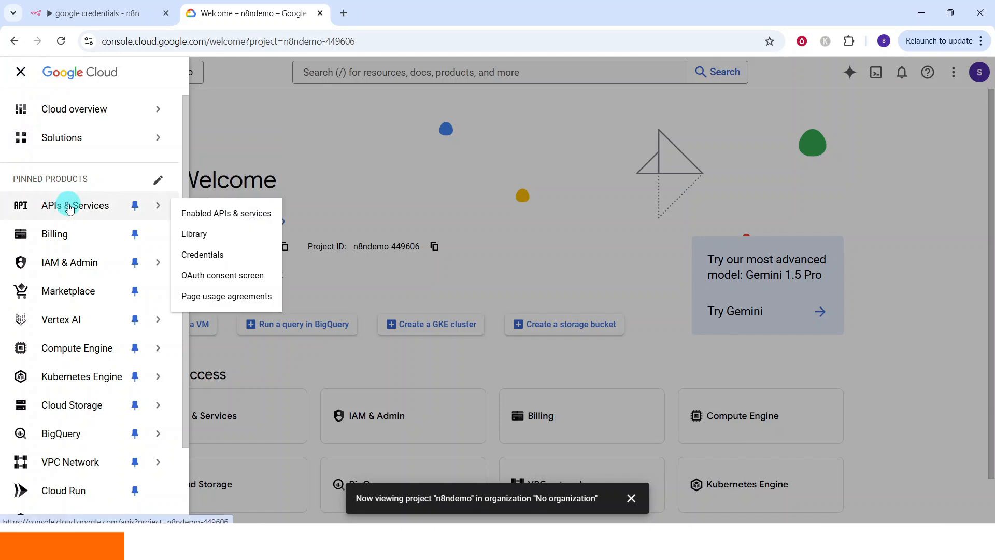
{"action": "left_click", "coordinate": [190, 236]}
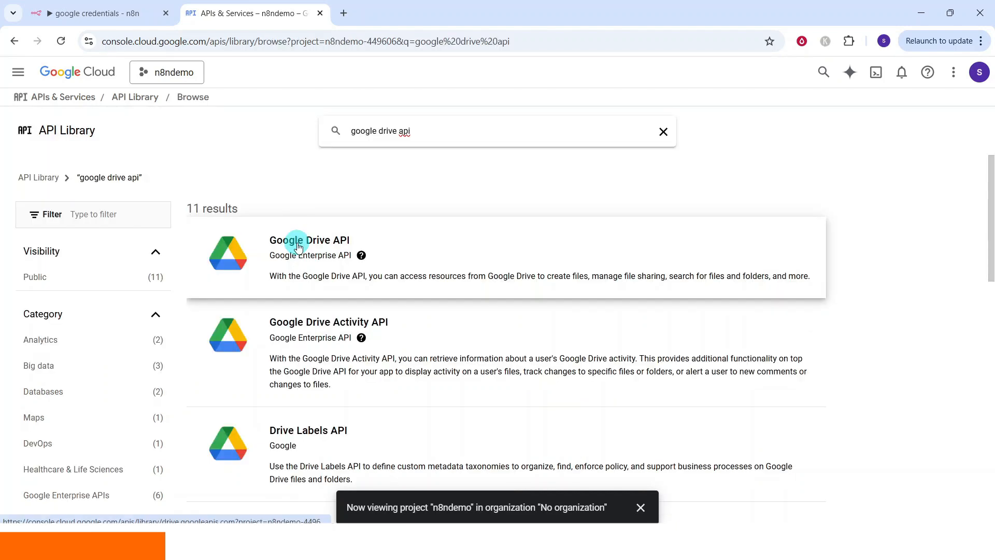
{"action": "left_click", "coordinate": [298, 244]}
{"action": "left_click", "coordinate": [146, 235]}
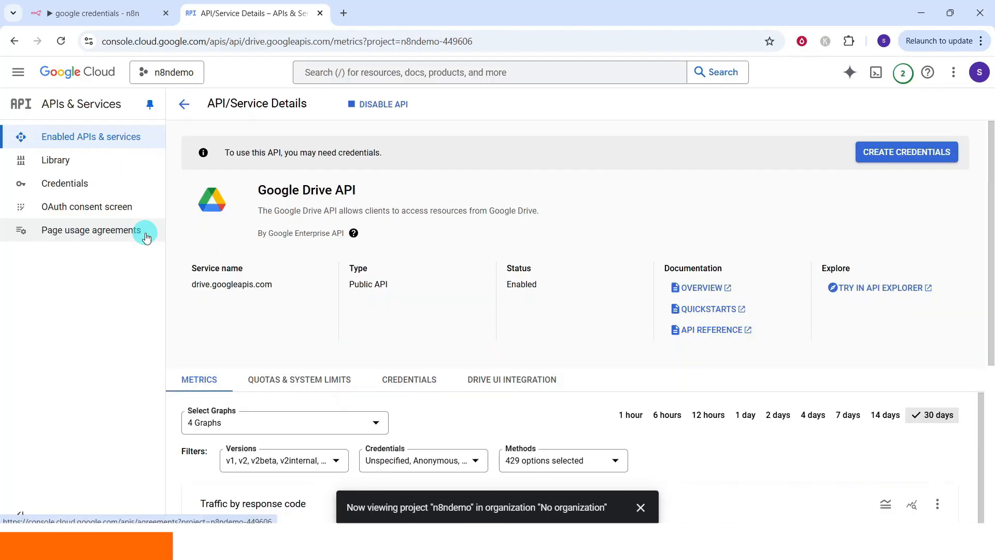
{"action": "left_click", "coordinate": [63, 162]}
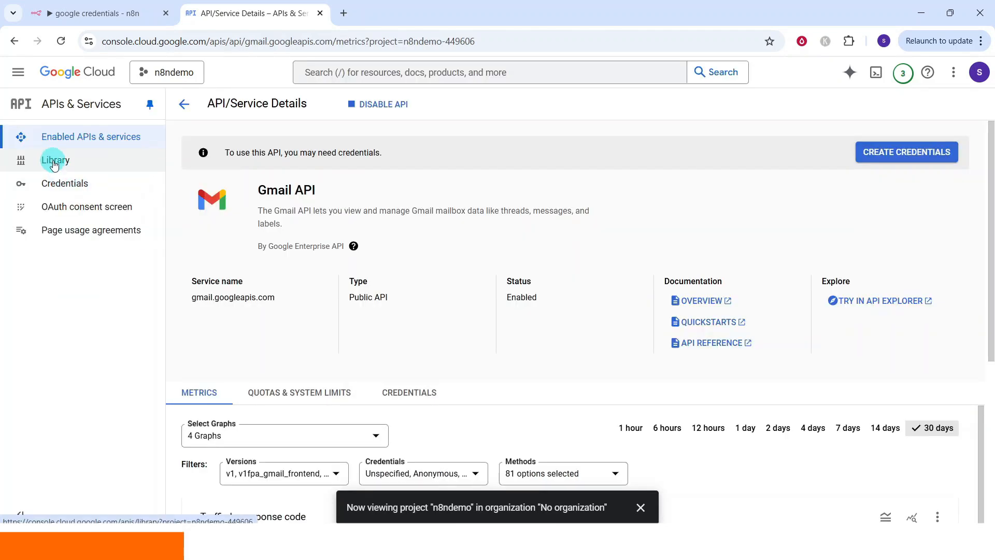
- Find the Google Docs API in the API Library and enable it for the project
{"action": "left_click", "coordinate": [54, 164]}
{"action": "left_click", "coordinate": [382, 251]}
{"action": "type", "text": "google doc"}
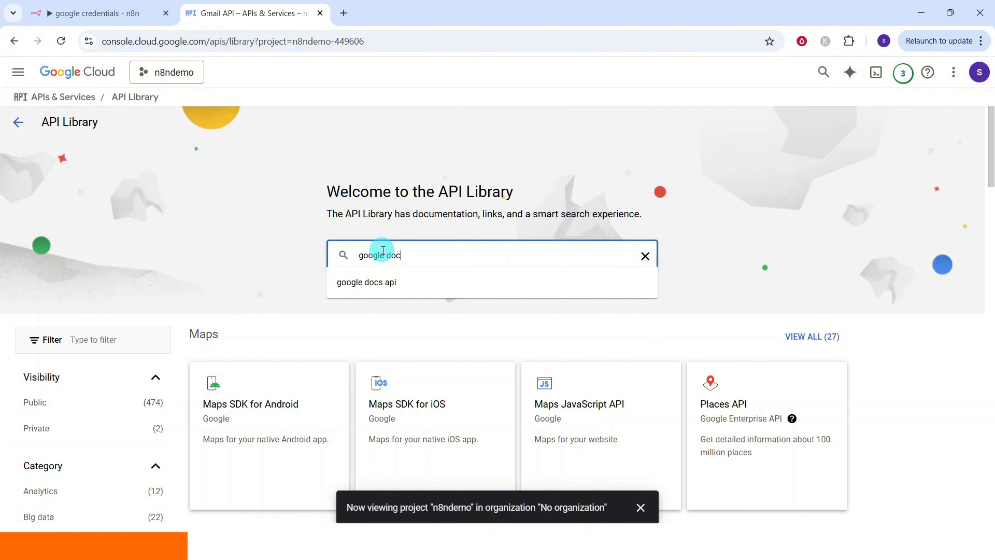
{"action": "left_click", "coordinate": [358, 282]}
{"action": "left_click", "coordinate": [303, 245]}
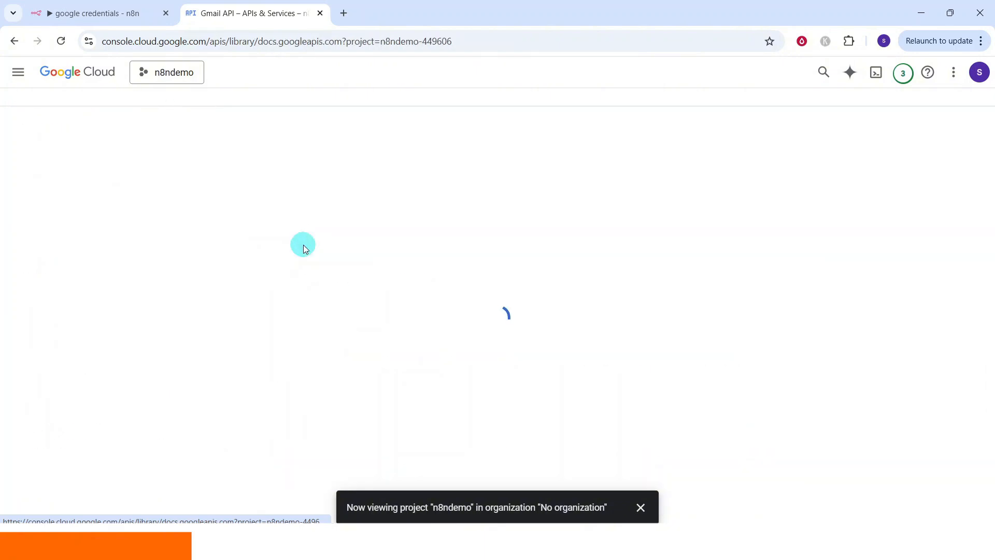
{"action": "left_click", "coordinate": [148, 238]}
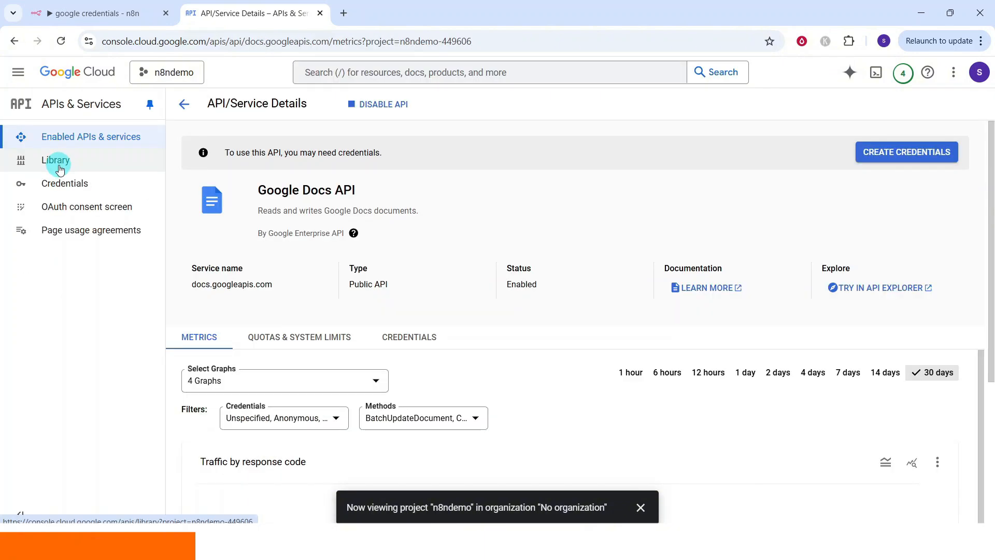
- Find the Google Sheets API in the API Library and enable it for the project
{"action": "left_click", "coordinate": [50, 162]}
{"action": "left_click", "coordinate": [455, 250]}
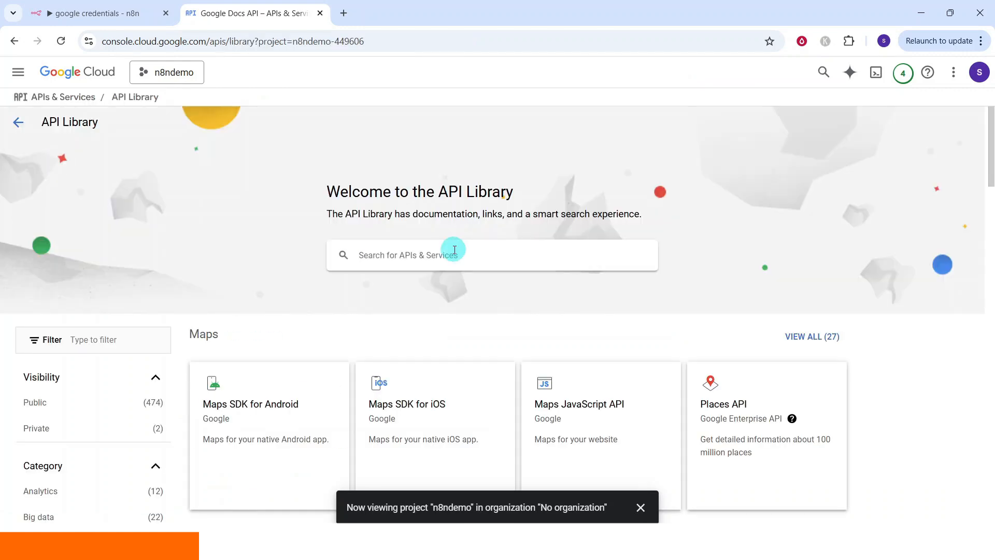
{"action": "type", "text": "google sheets"}
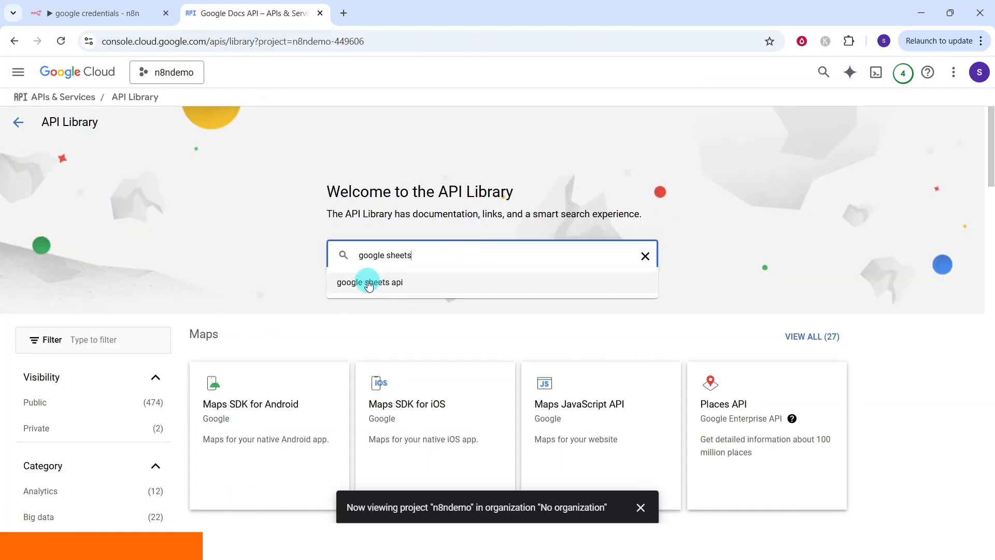
{"action": "left_click", "coordinate": [368, 283]}
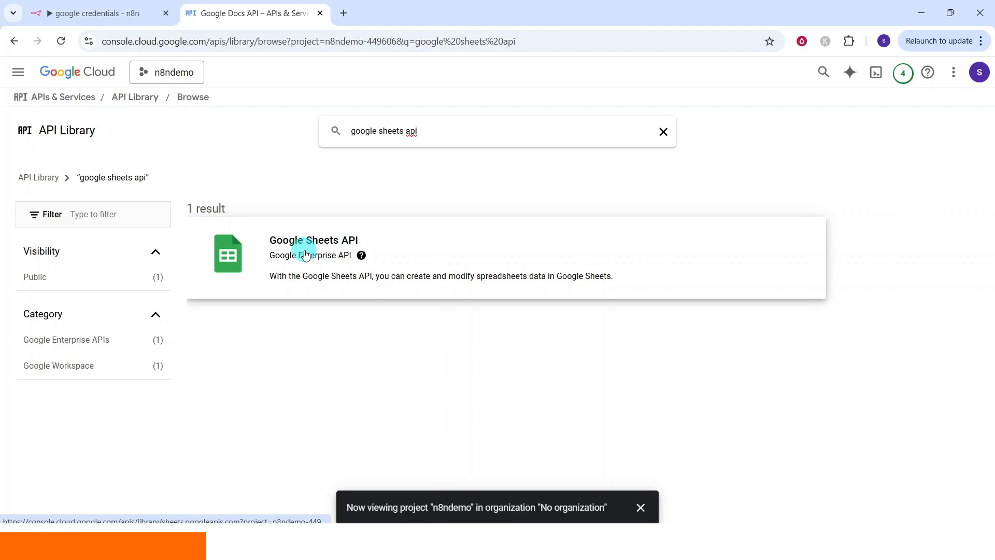
{"action": "left_click", "coordinate": [305, 254]}
{"action": "left_click", "coordinate": [148, 238]}
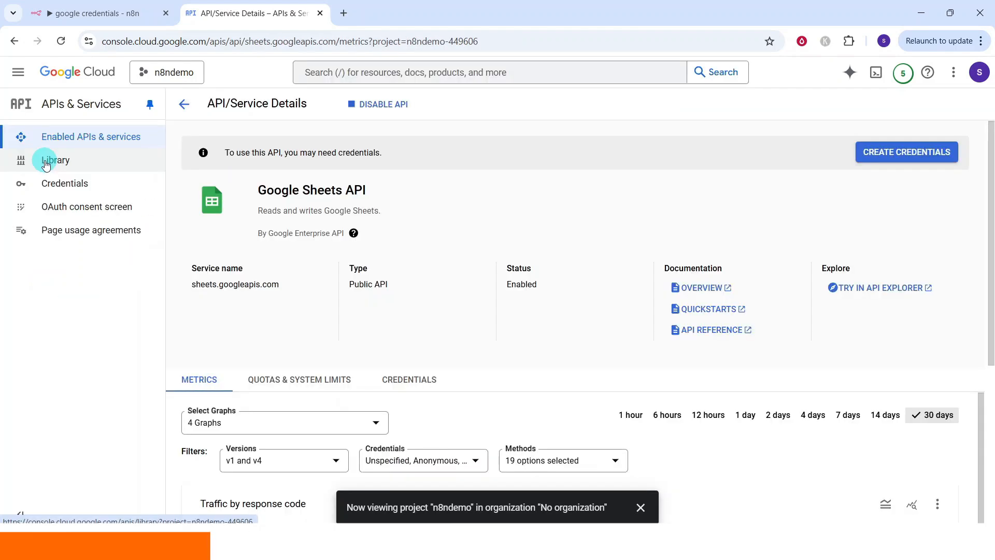
- Find the Google Slides API in the API Library and enable it for the project
{"action": "left_click", "coordinate": [46, 164]}
{"action": "left_click", "coordinate": [367, 250]}
{"action": "type", "text": "google "}
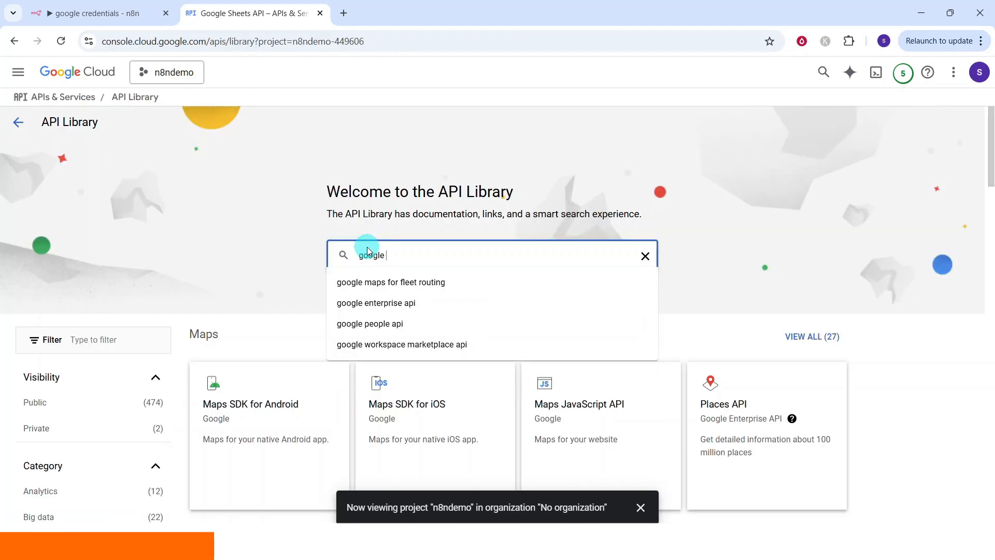
{"action": "type", "text": "slides"}
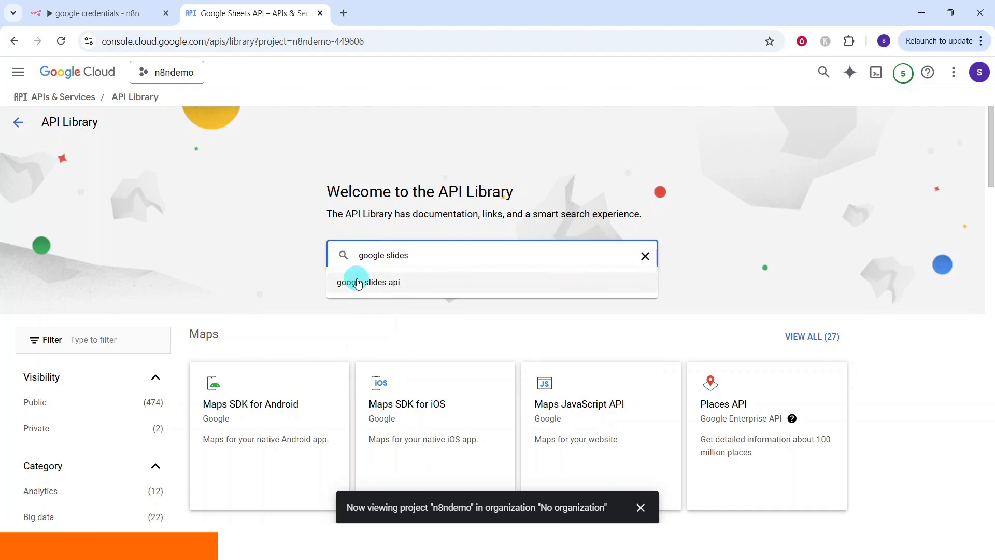
{"action": "left_click", "coordinate": [356, 281]}
{"action": "left_click", "coordinate": [300, 256]}
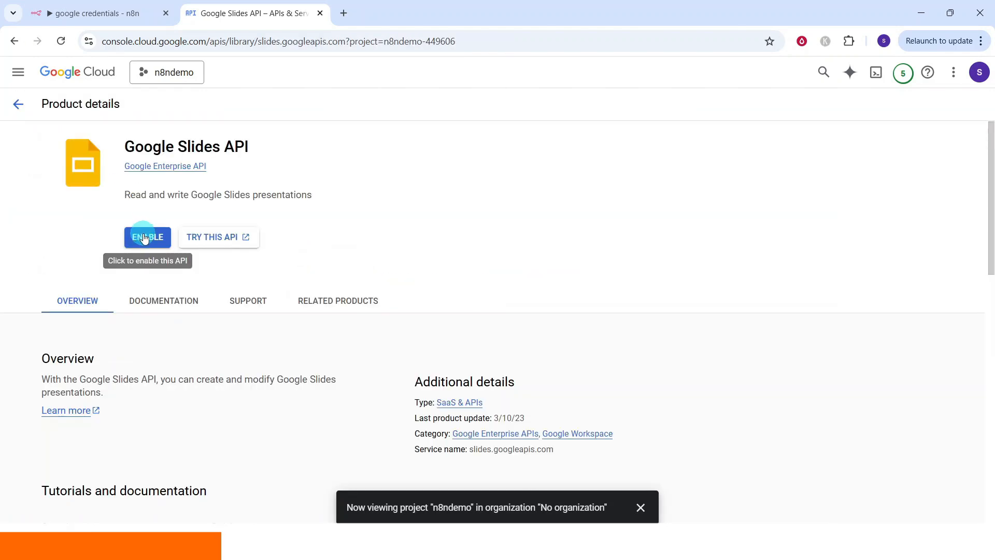
{"action": "left_click", "coordinate": [145, 238]}
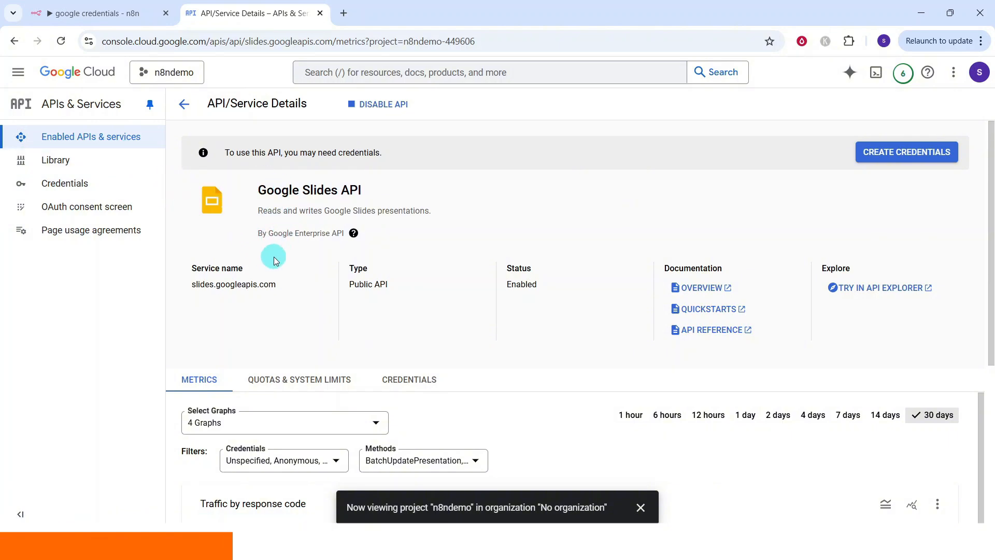
- Create an OAuth consent screen for the project with the External user type
{"action": "left_click", "coordinate": [65, 212]}
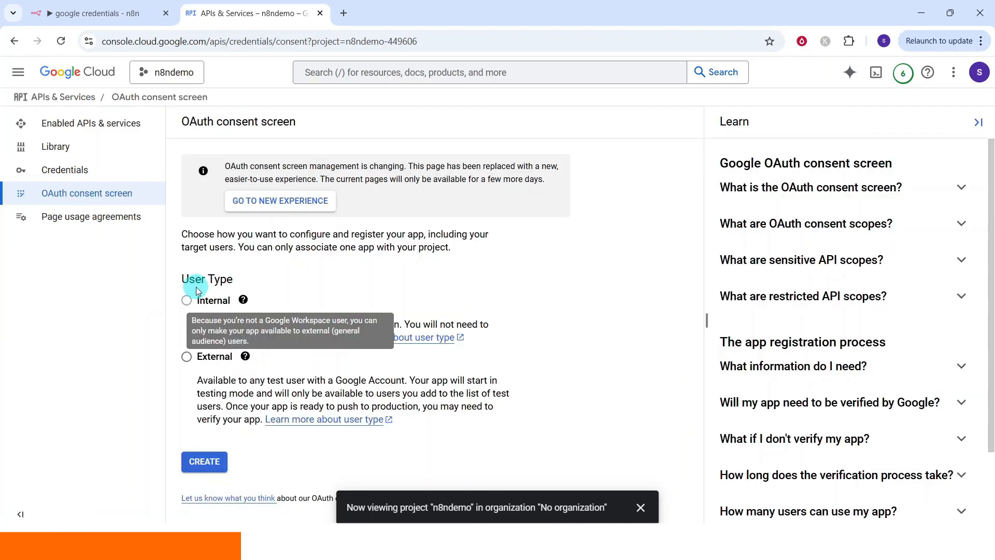
{"action": "left_click", "coordinate": [186, 358]}
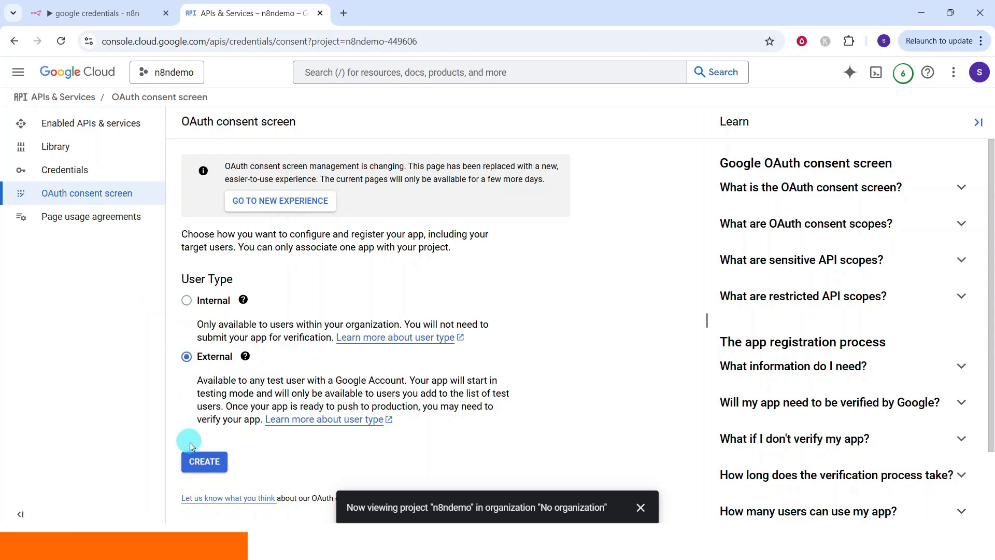
{"action": "left_click", "coordinate": [198, 464]}
- Set the app name to n8ndemo and fill in the user support e-mail and the developer contact e-mail
{"action": "left_click", "coordinate": [214, 374]}
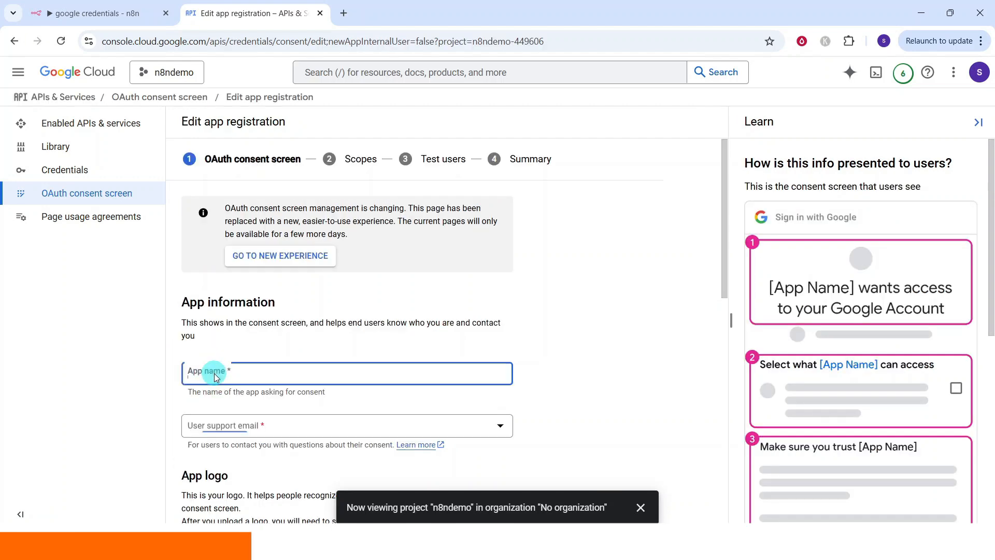
{"action": "type", "text": "n8ndemo"}
{"action": "left_click", "coordinate": [244, 422]}
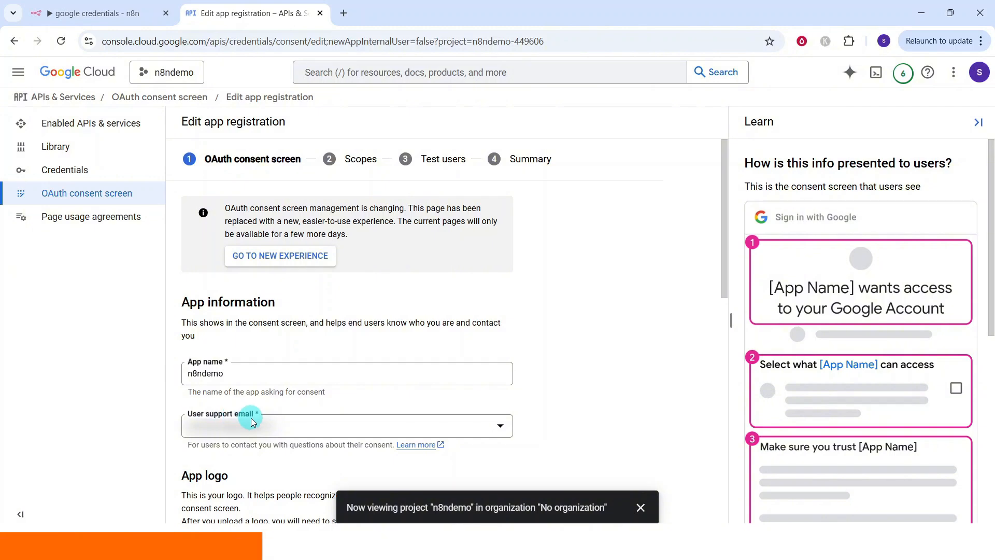
{"action": "scroll", "coordinate": [303, 426], "scroll_direction": "down", "scroll_amount": 10}
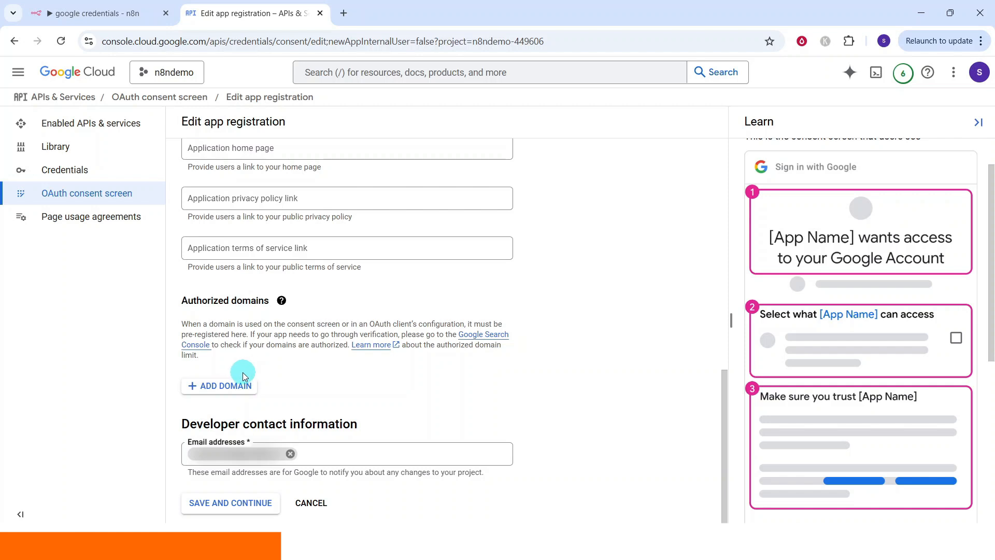
{"action": "left_click", "coordinate": [216, 387]}
{"action": "type", "text": "n8n.cloud"}
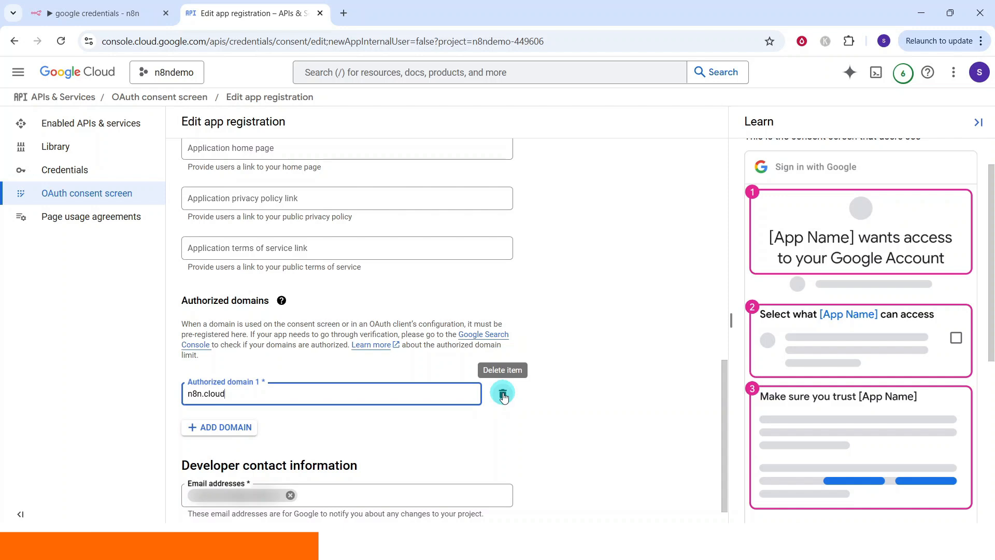
{"action": "left_click", "coordinate": [502, 395]}
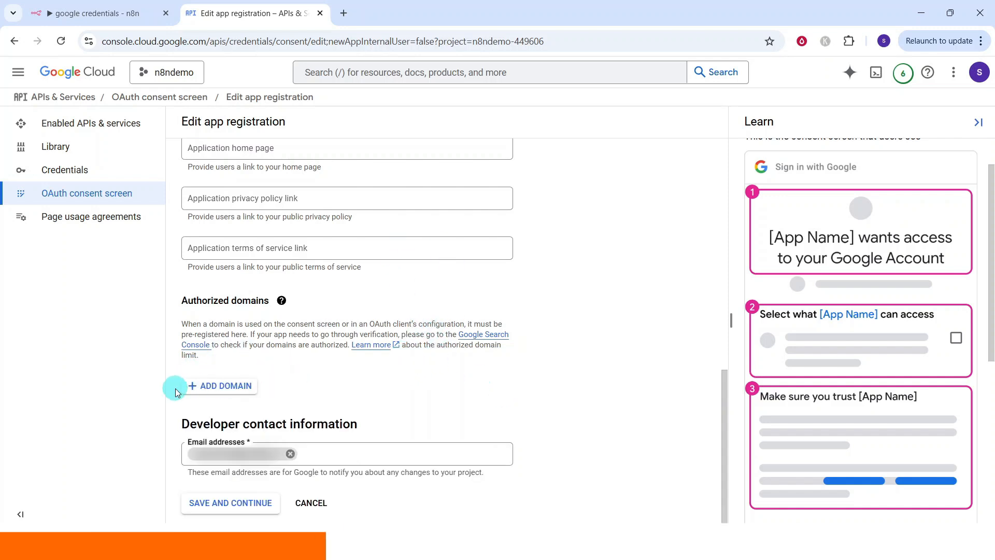
- Save the app information and continue through the Scopes page without adding any scopes
{"action": "left_click", "coordinate": [217, 509]}
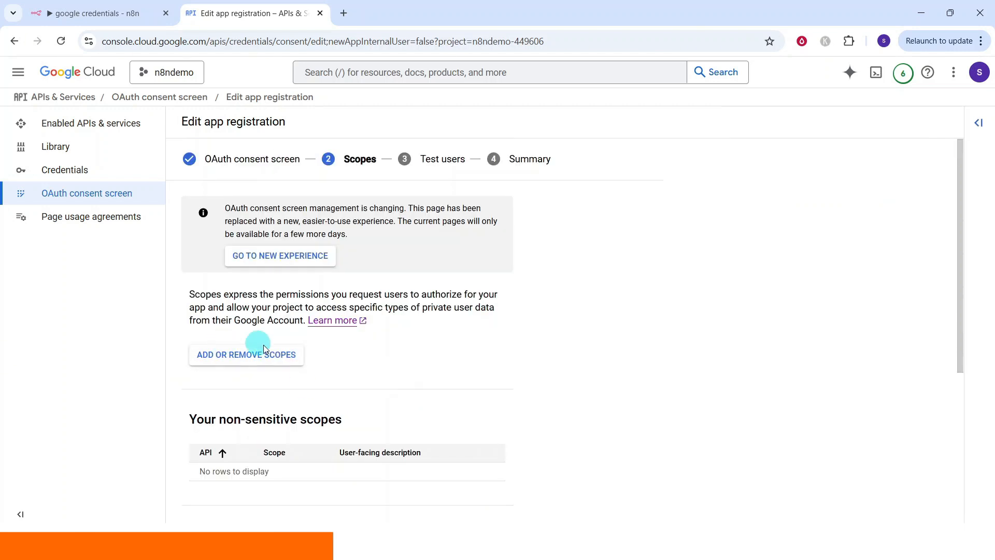
{"action": "scroll", "coordinate": [653, 348], "scroll_direction": "down", "scroll_amount": 5}
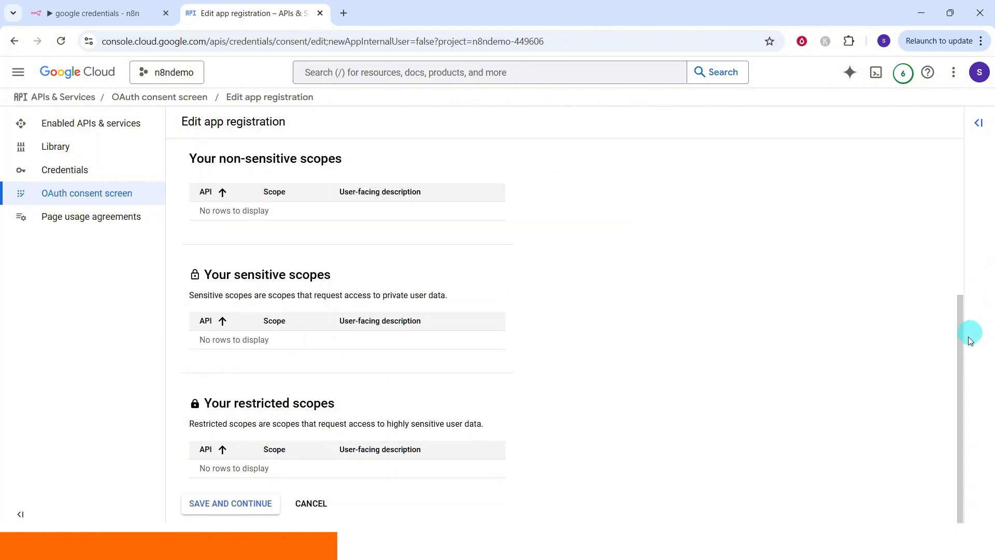
{"action": "left_click", "coordinate": [205, 507]}
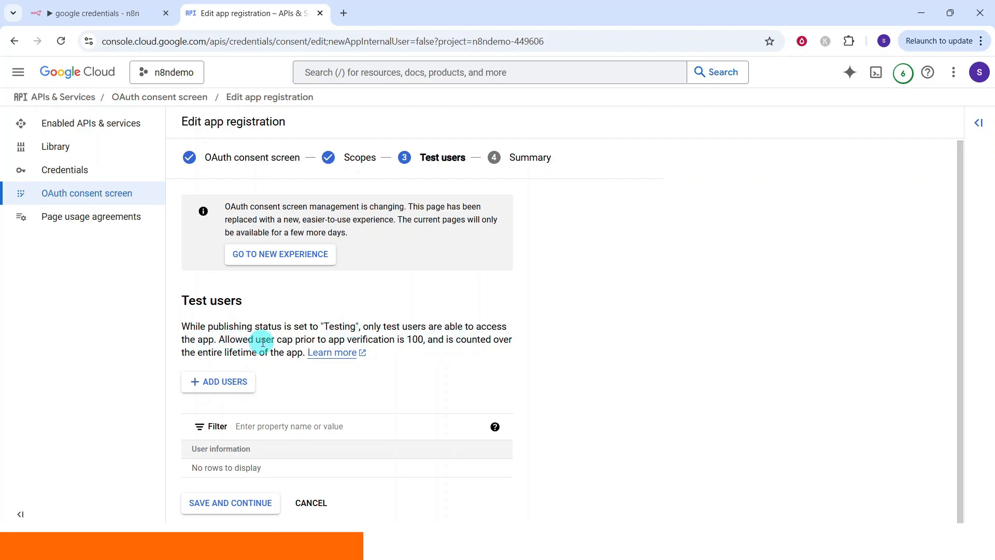
- Add the test user's e-mail address, save the test users, and review the app registration summary
{"action": "left_click", "coordinate": [219, 384]}
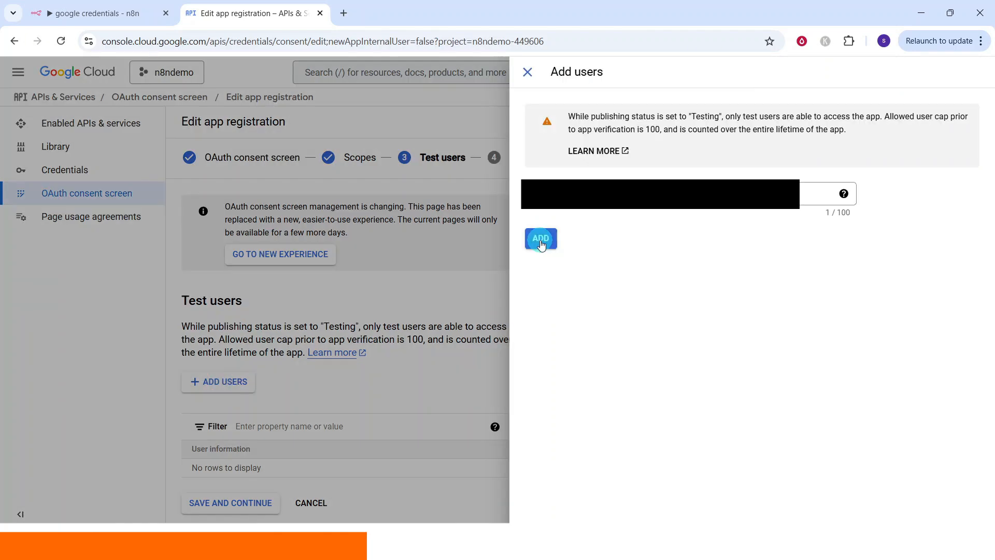
{"action": "left_click", "coordinate": [541, 239]}
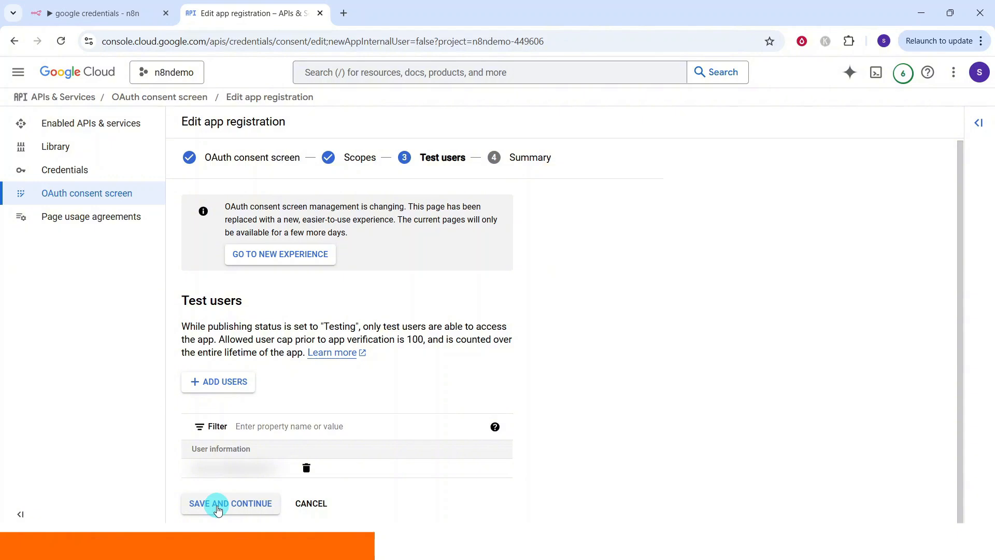
{"action": "left_click", "coordinate": [217, 505]}
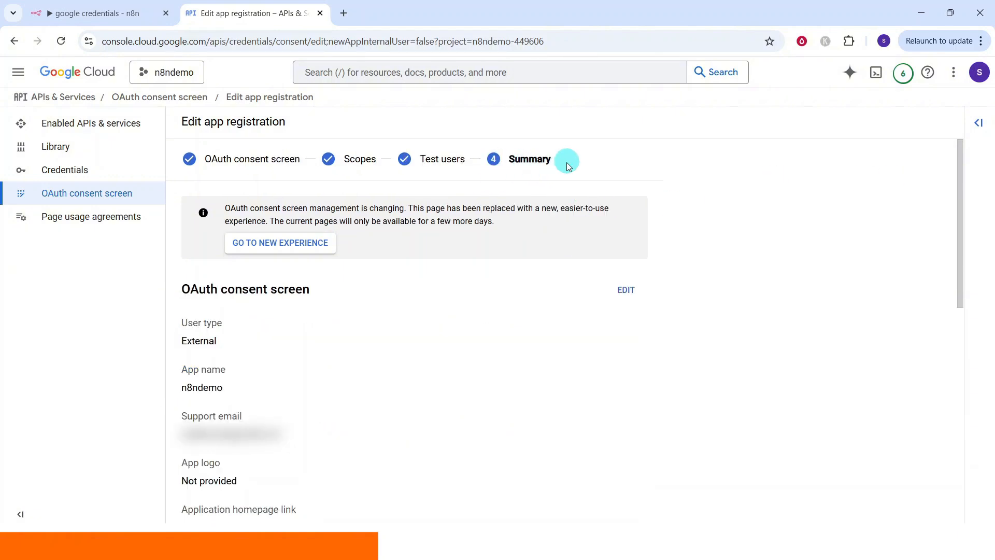
{"action": "left_click_drag", "start_coordinate": [960, 225], "coordinate": [985, 450]}
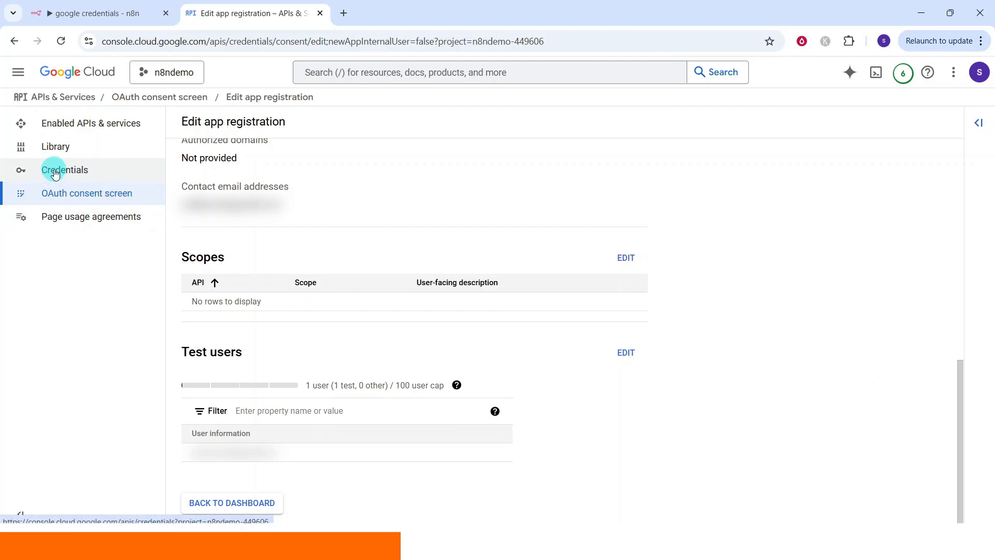
- Start a new OAuth client ID in the project's credentials with Web application as the application type
{"action": "left_click", "coordinate": [56, 173]}
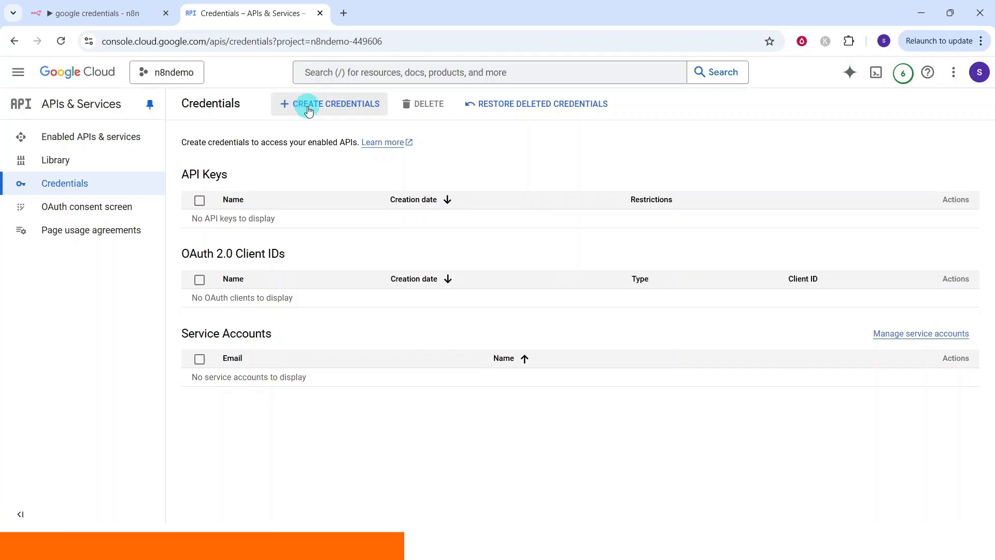
{"action": "left_click", "coordinate": [309, 108]}
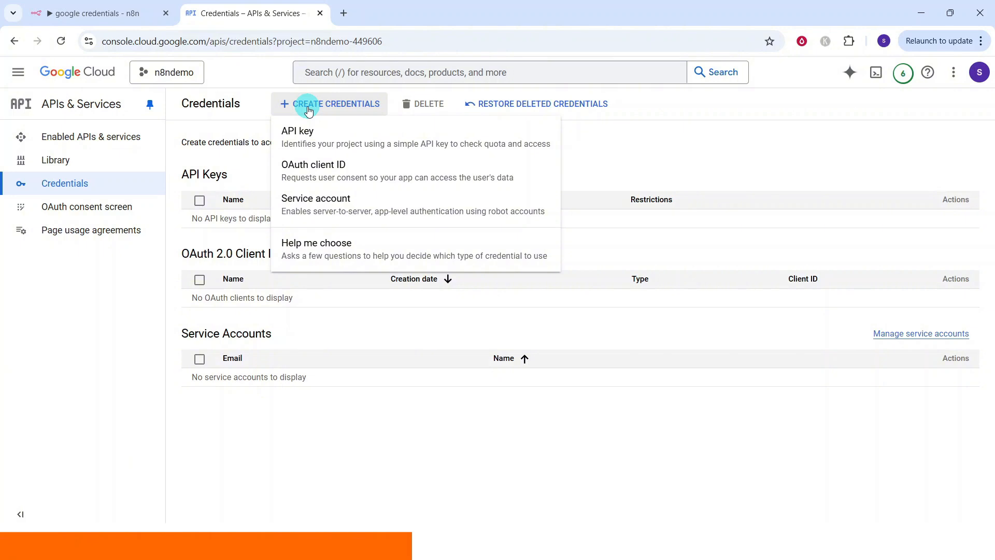
{"action": "left_click", "coordinate": [304, 170]}
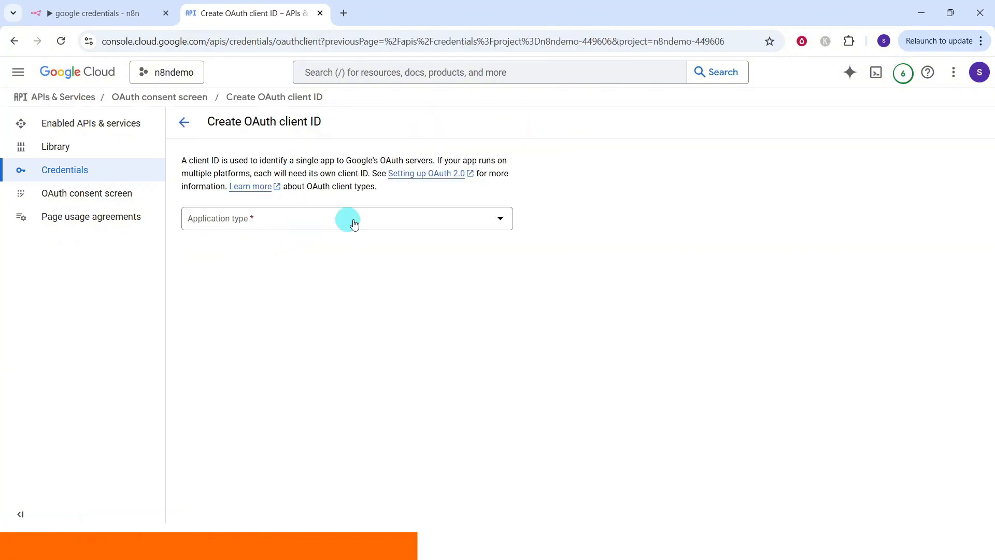
{"action": "left_click", "coordinate": [502, 220]}
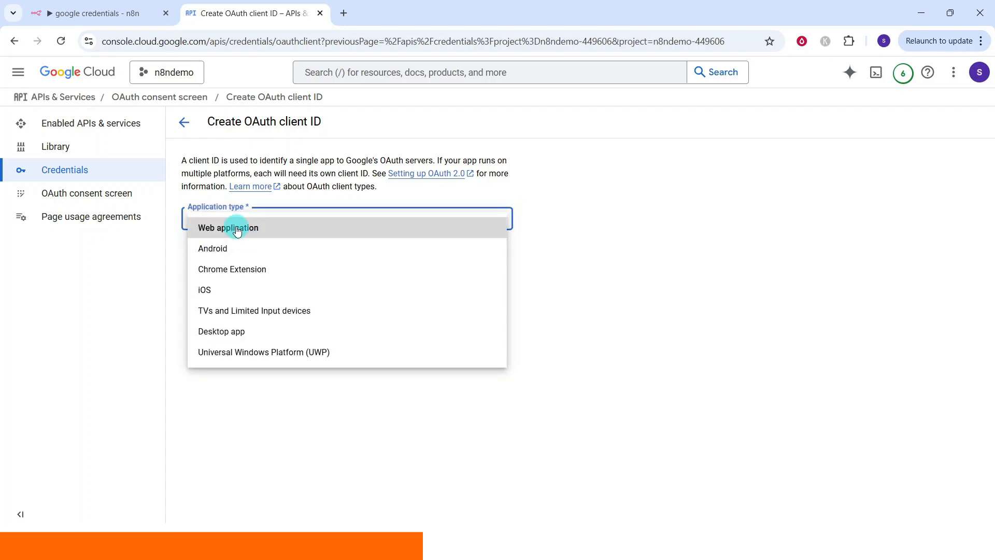
{"action": "left_click", "coordinate": [231, 229]}
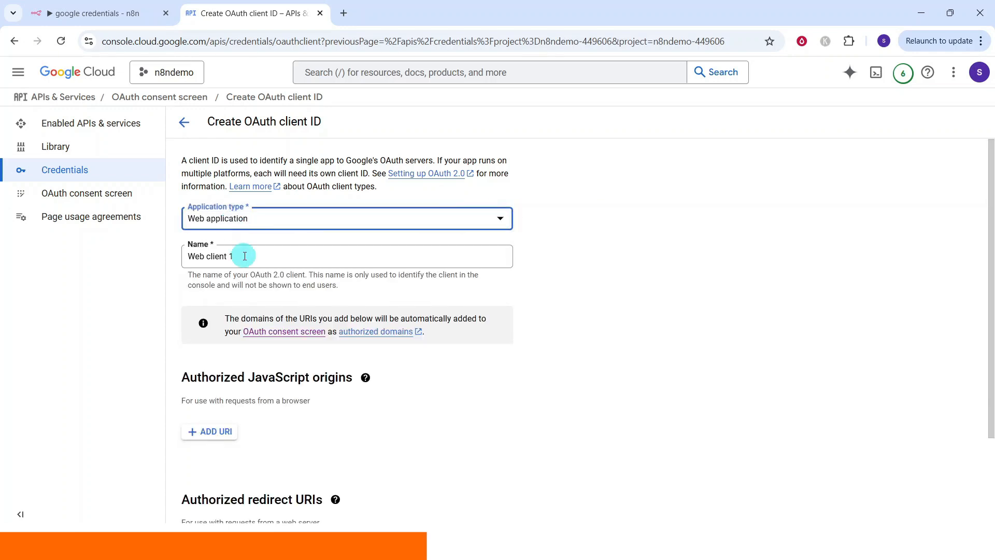
- Name the OAuth client n8ncredentials and add an empty entry under Authorized redirect URIs
{"action": "left_click", "coordinate": [245, 256]}
{"action": "key", "text": "ctrl+a"}
{"action": "key", "text": "ctrl+v"}
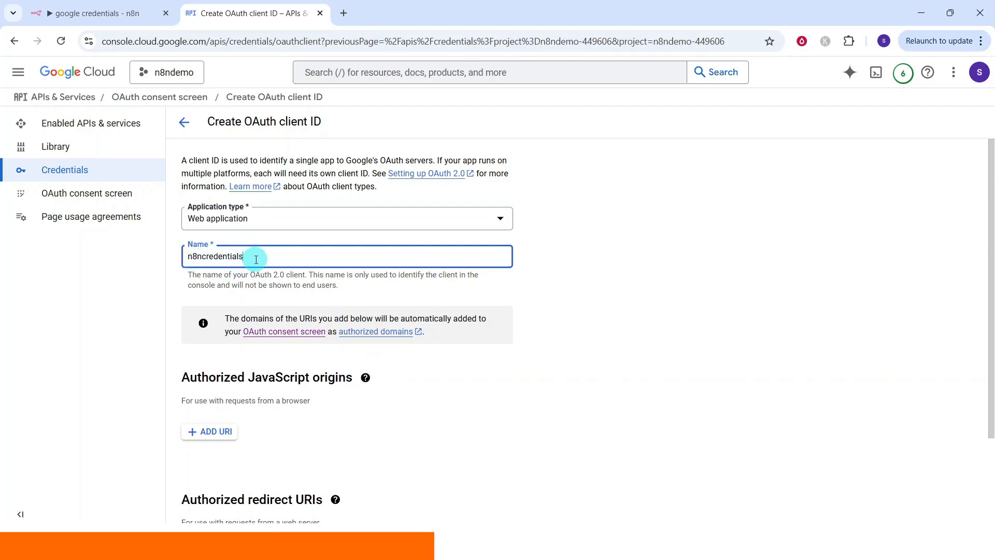
{"action": "scroll", "coordinate": [194, 371], "scroll_direction": "down", "scroll_amount": 2}
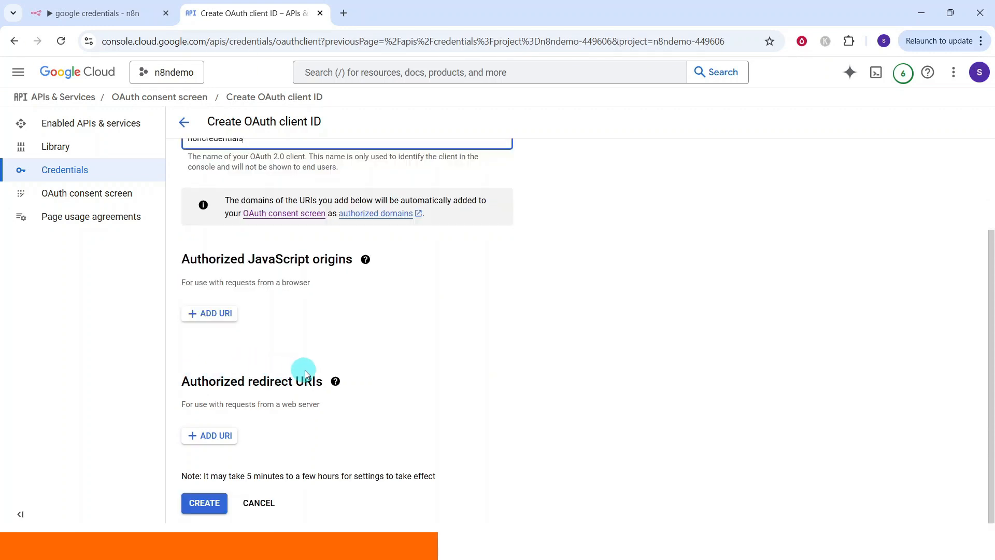
{"action": "left_click", "coordinate": [206, 441]}
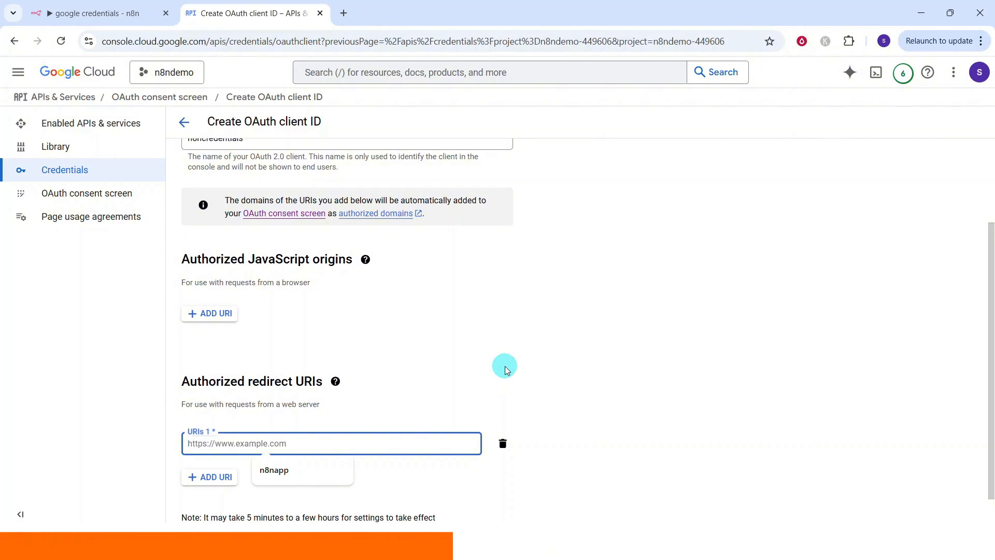
- Switch to n8n and add a Google Drive node with the Download file action to the google credentials workflow
{"action": "left_click", "coordinate": [84, 17]}
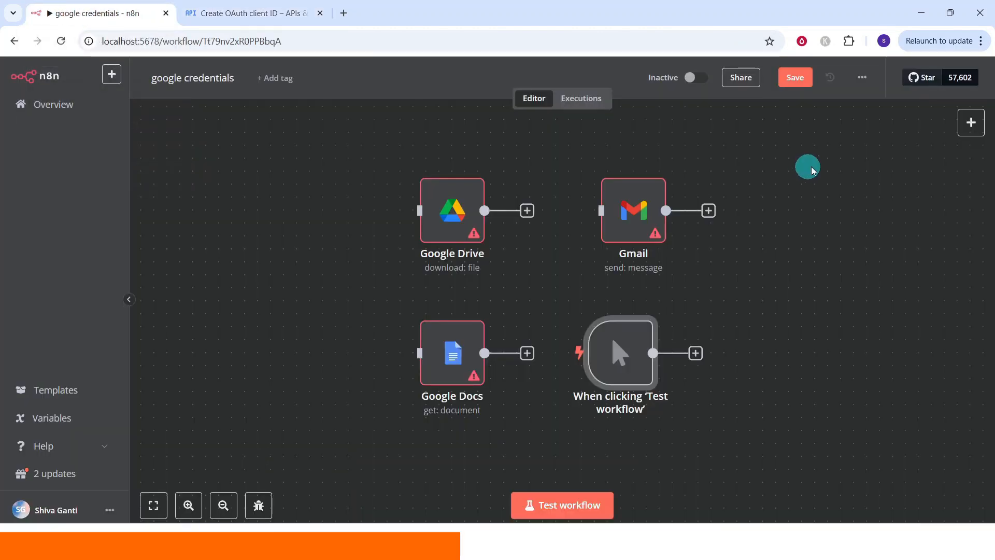
{"action": "left_click", "coordinate": [968, 119]}
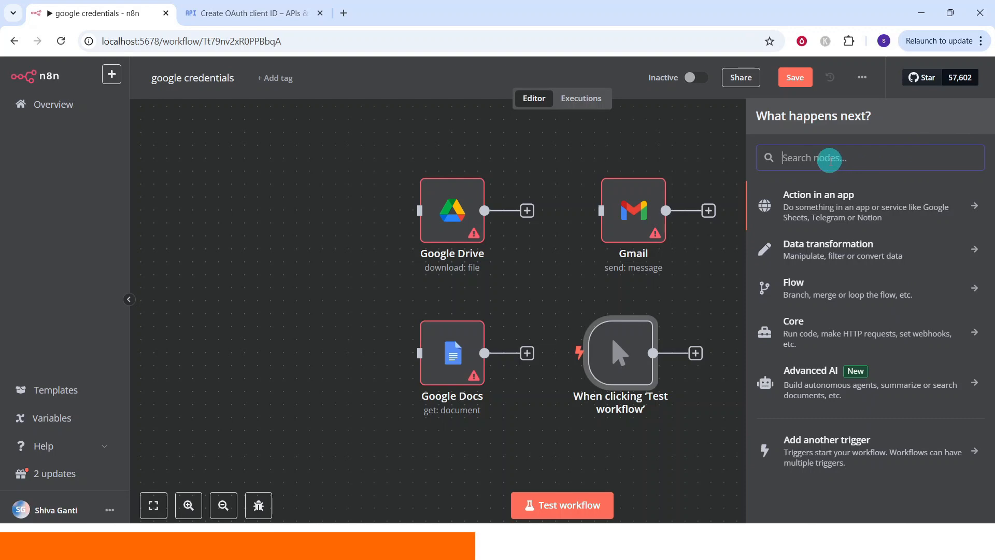
{"action": "type", "text": "google drive"}
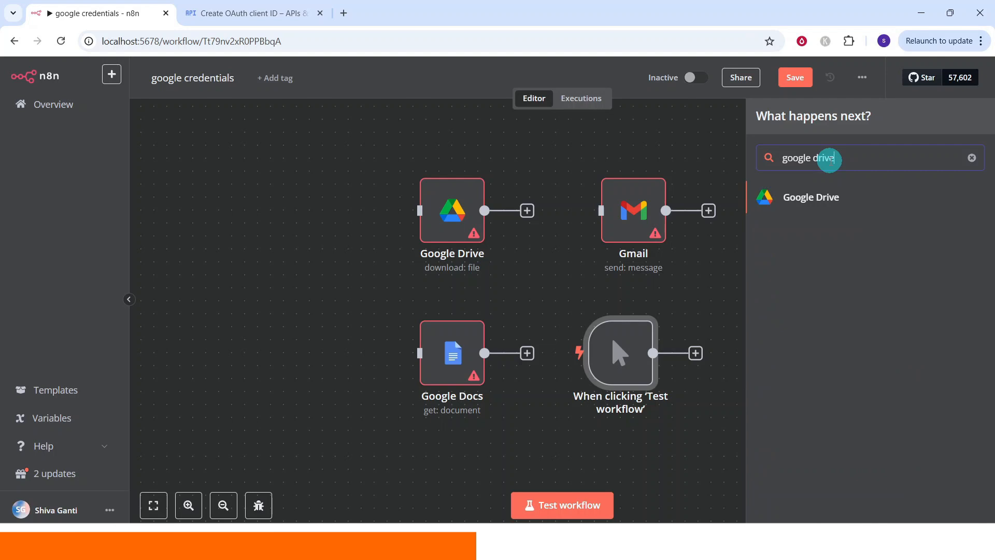
{"action": "left_click", "coordinate": [805, 200]}
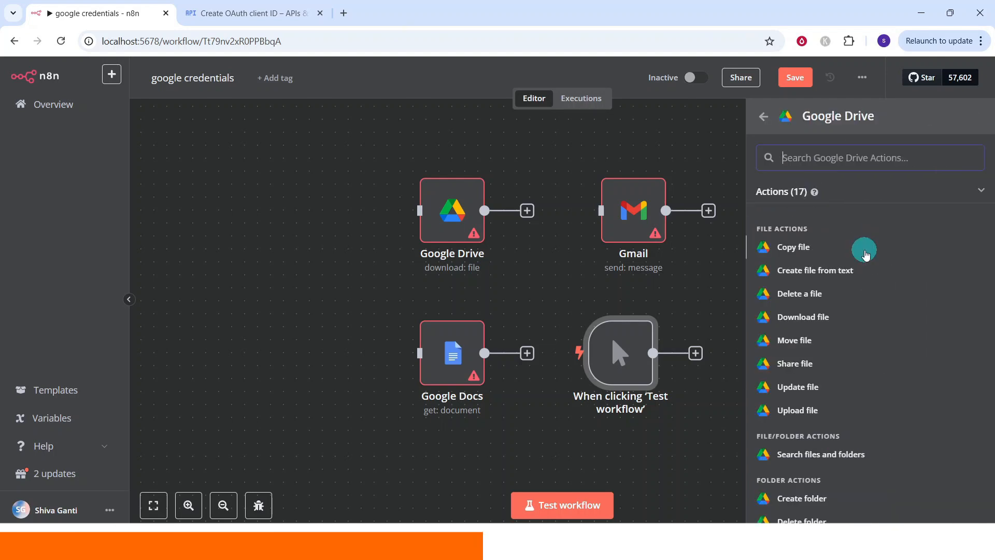
{"action": "left_click", "coordinate": [794, 319]}
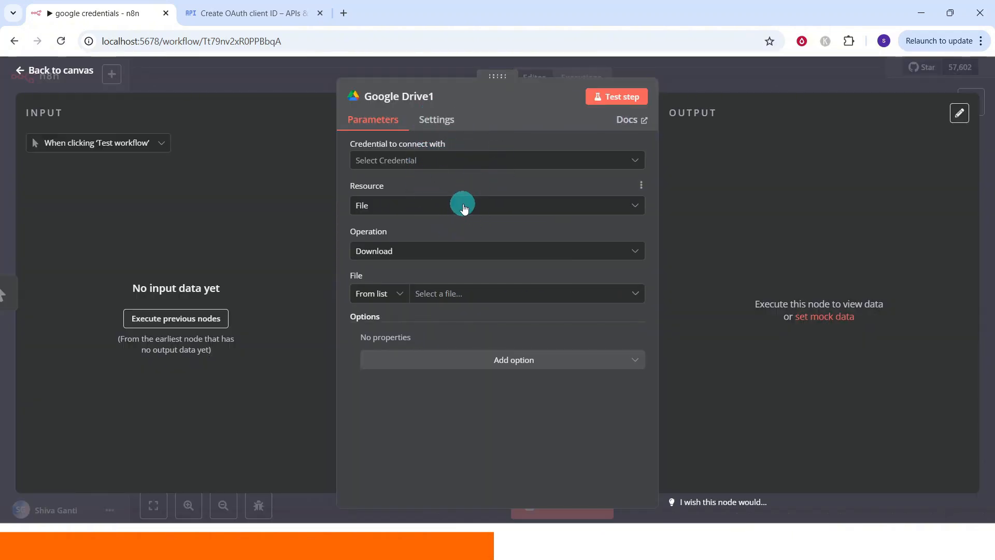
- Start a new credential for the Google Drive node and name it Google Drive credential
{"action": "left_click", "coordinate": [636, 163]}
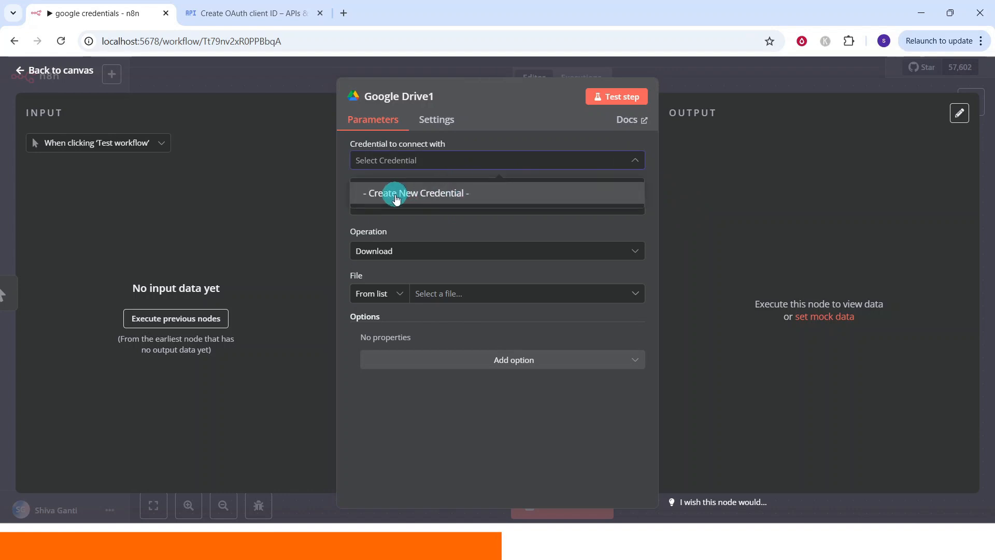
{"action": "left_click", "coordinate": [396, 199]}
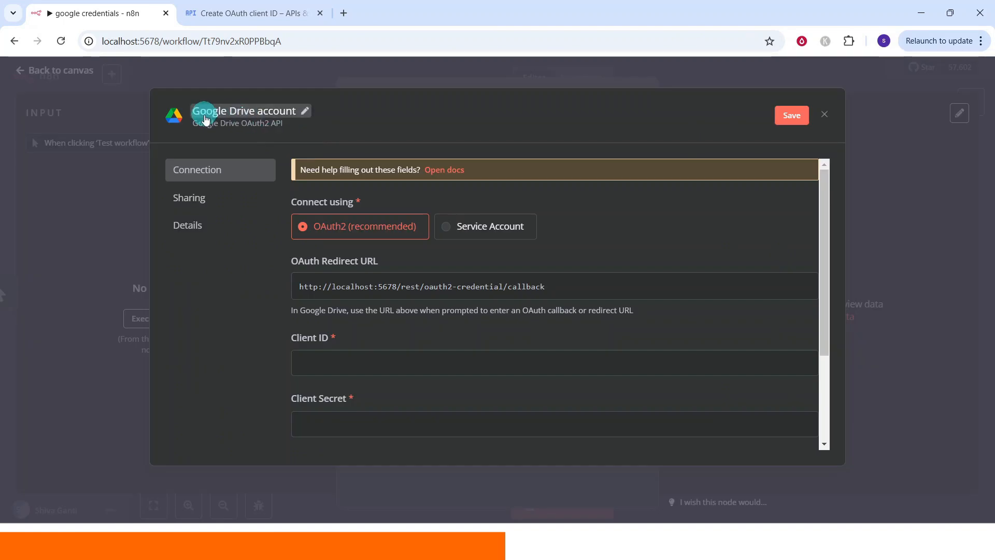
{"action": "mouse_move", "coordinate": [303, 107]}
{"action": "left_click", "coordinate": [305, 114]}
{"action": "key", "text": "ctrl+BackSpace"}
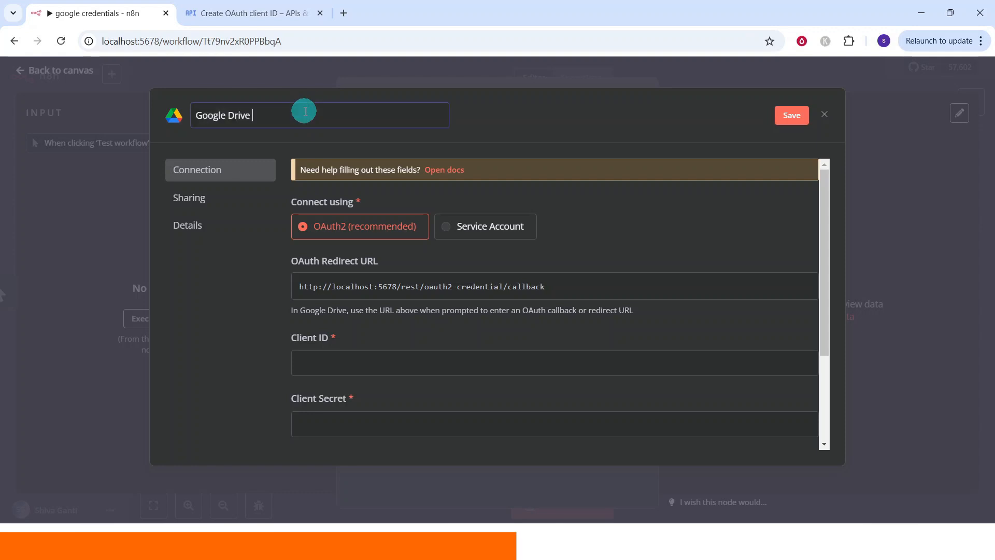
{"action": "type", "text": "credential"}
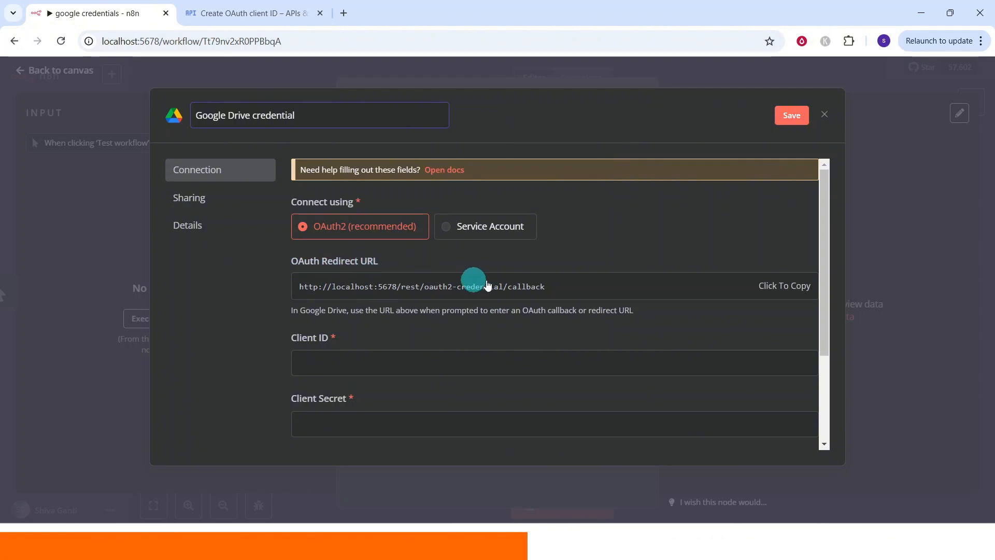
{"action": "left_click", "coordinate": [772, 292]}
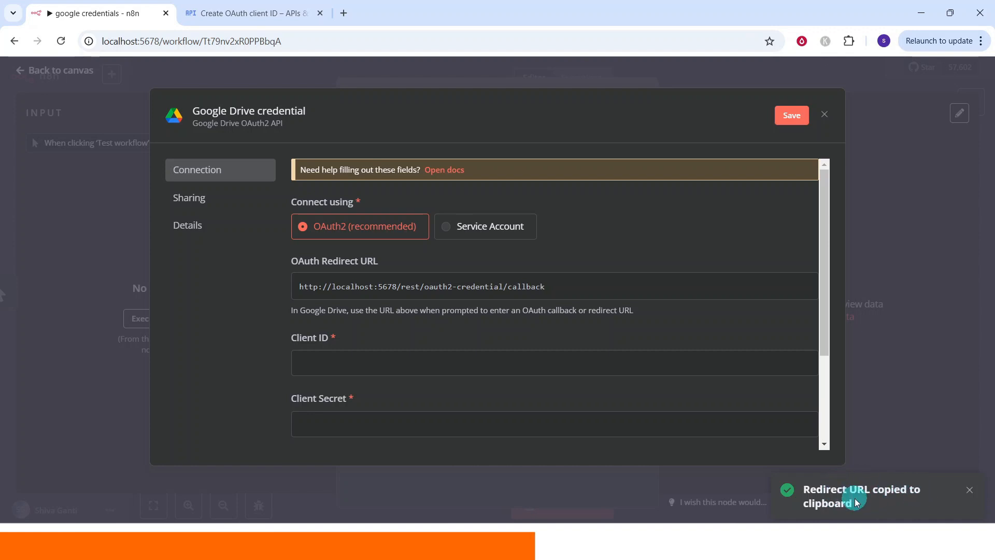
{"action": "left_click", "coordinate": [234, 14]}
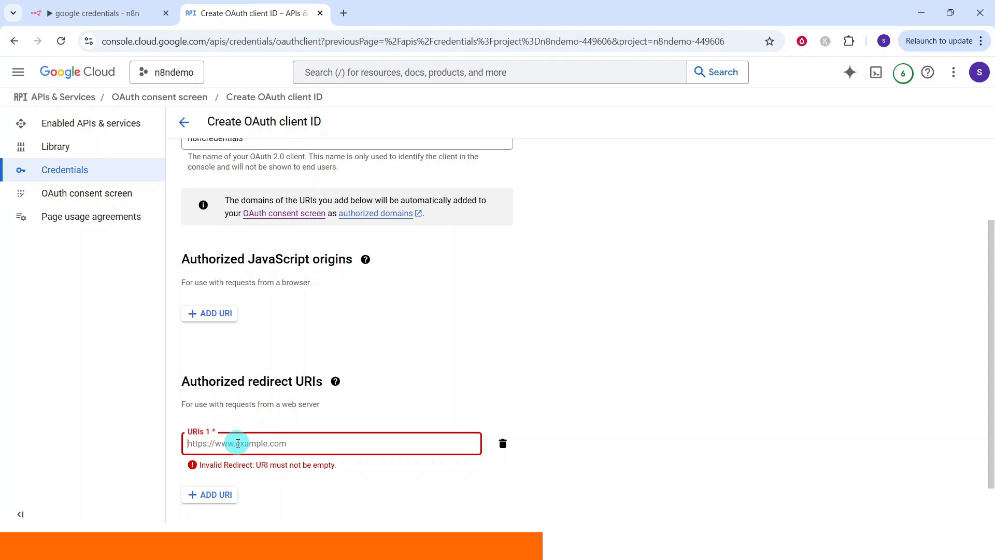
{"action": "key", "text": "ctrl+v"}
{"action": "scroll", "coordinate": [984, 344], "scroll_direction": "down", "scroll_amount": 1}
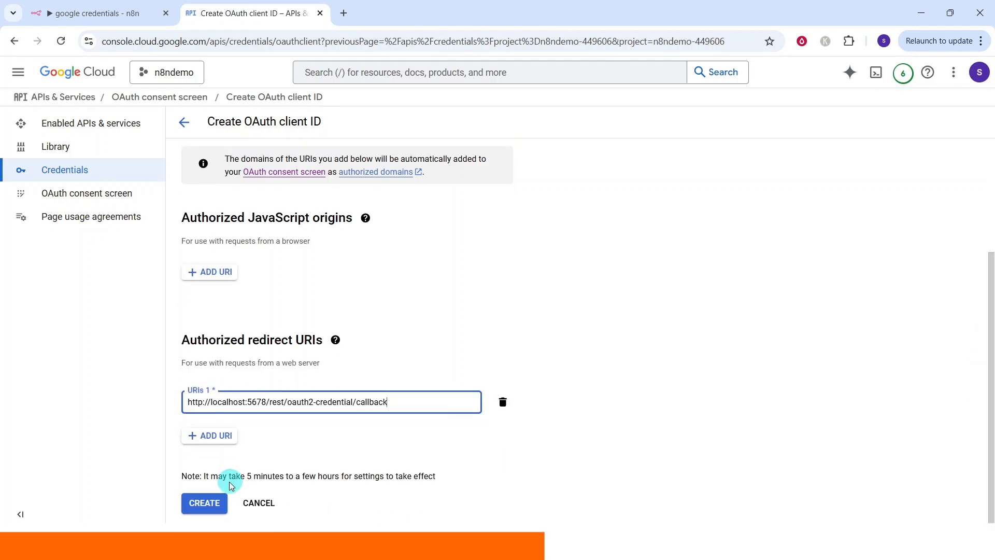
{"action": "left_click", "coordinate": [201, 505]}
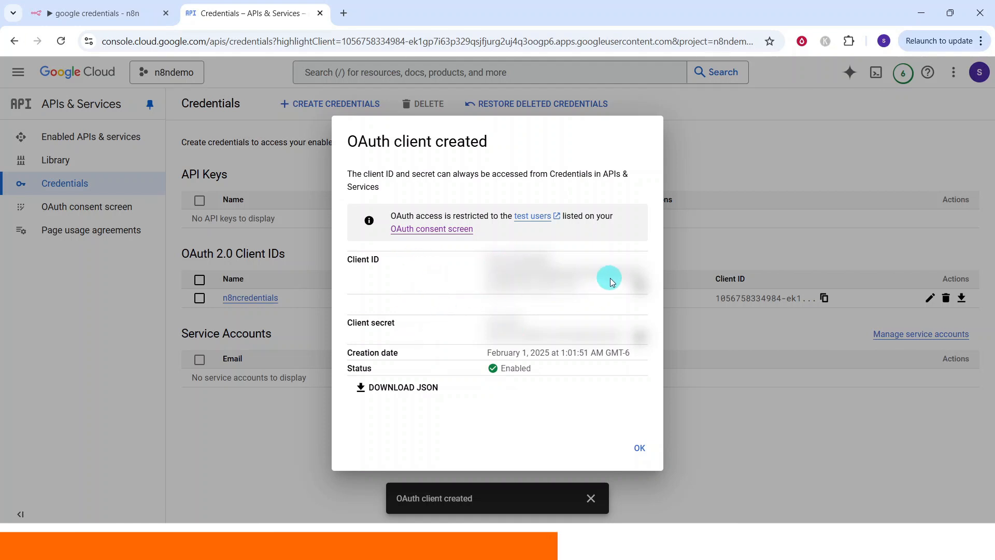
- Paste the new OAuth client's client ID and client secret into the Google Drive credential in n8n
{"action": "left_click", "coordinate": [347, 360]}
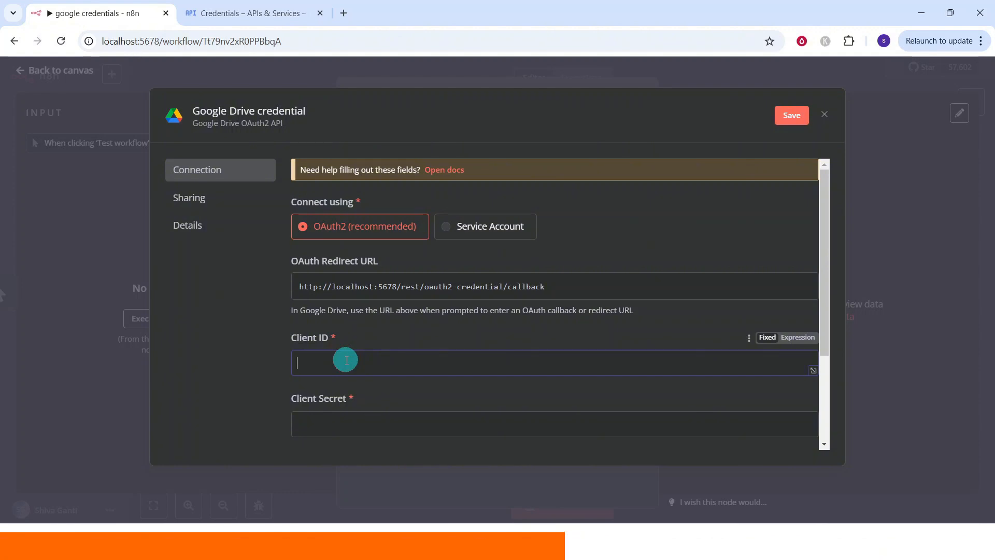
{"action": "key", "text": "ctrl+v"}
{"action": "left_click", "coordinate": [314, 423]}
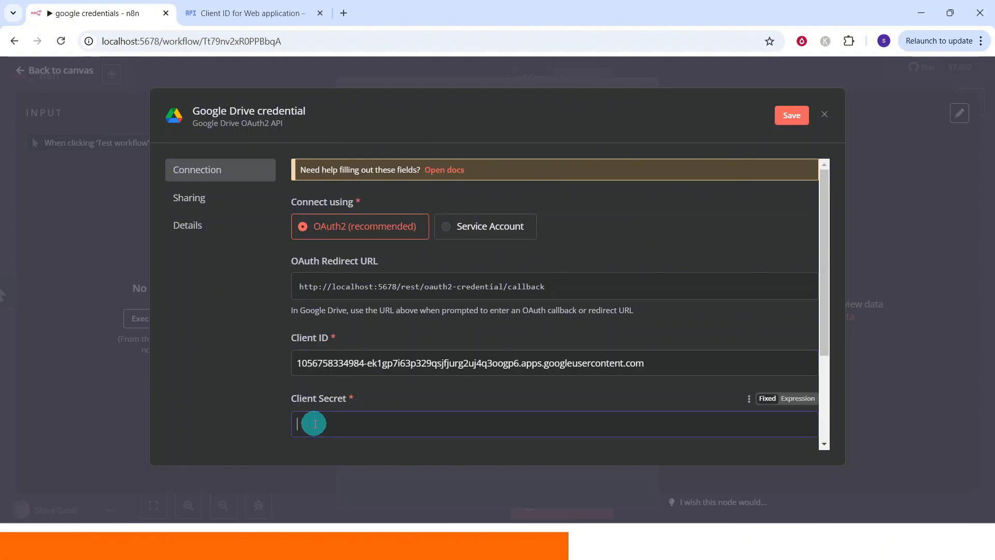
{"action": "key", "text": "ctrl+v"}
{"action": "scroll", "coordinate": [838, 381], "scroll_direction": "down", "scroll_amount": 3}
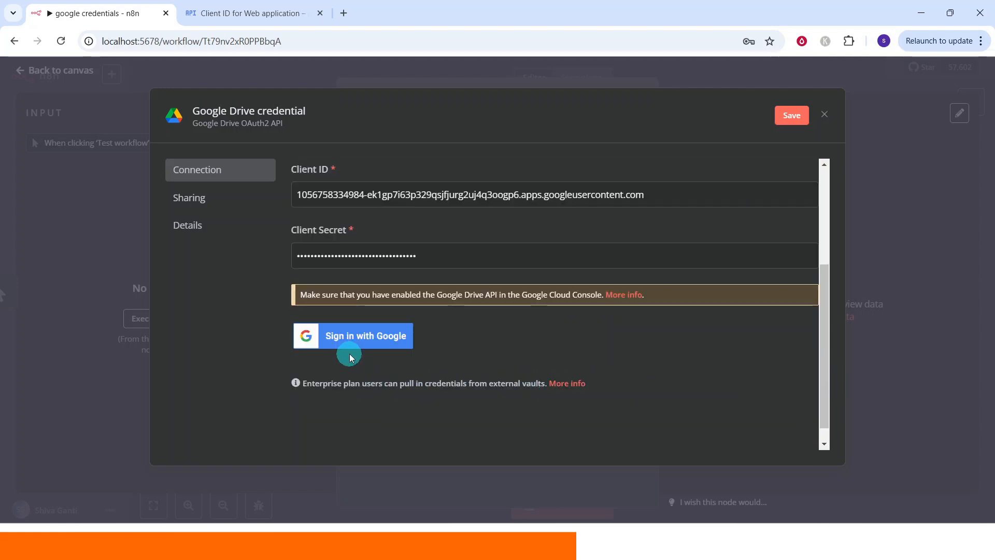
- Sign in with the Google test account, grant n8ndemo all requested Drive permissions, and return to the workflow canvas
{"action": "left_click", "coordinate": [349, 340]}
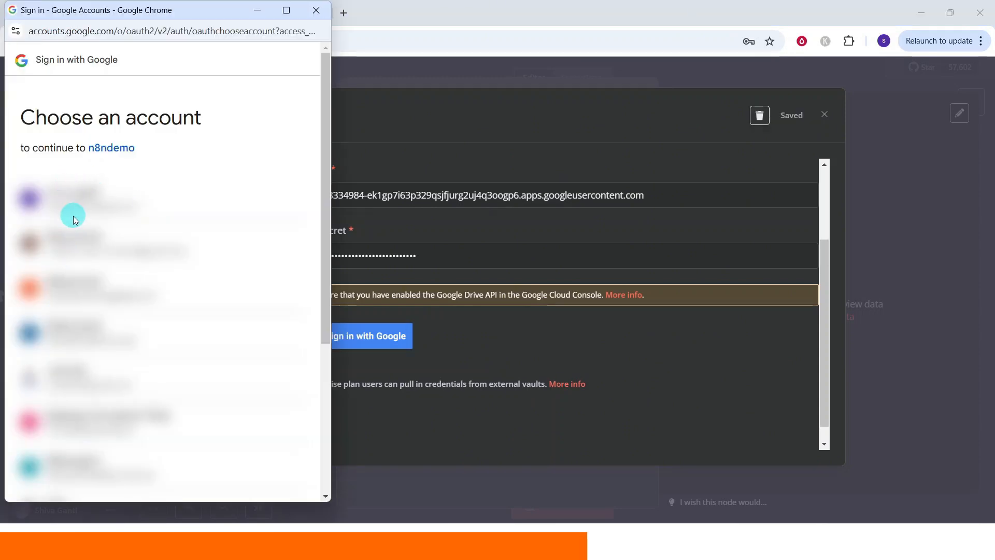
{"action": "left_click", "coordinate": [73, 216]}
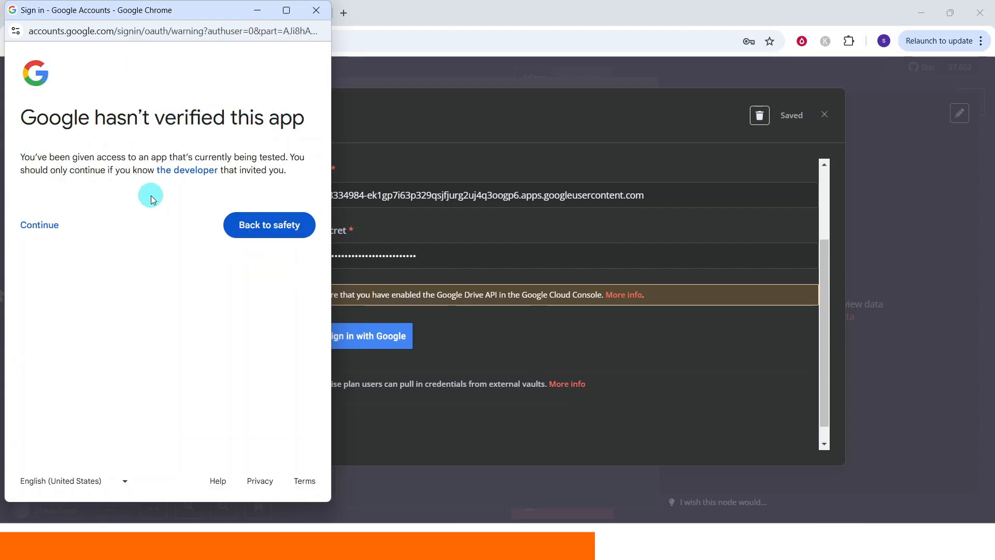
{"action": "left_click", "coordinate": [27, 231]}
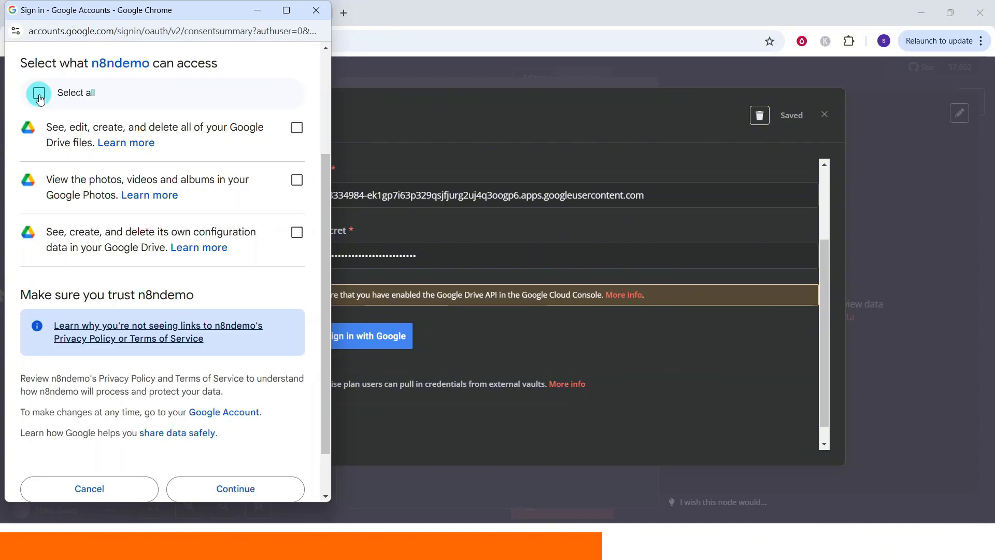
{"action": "left_click", "coordinate": [39, 94]}
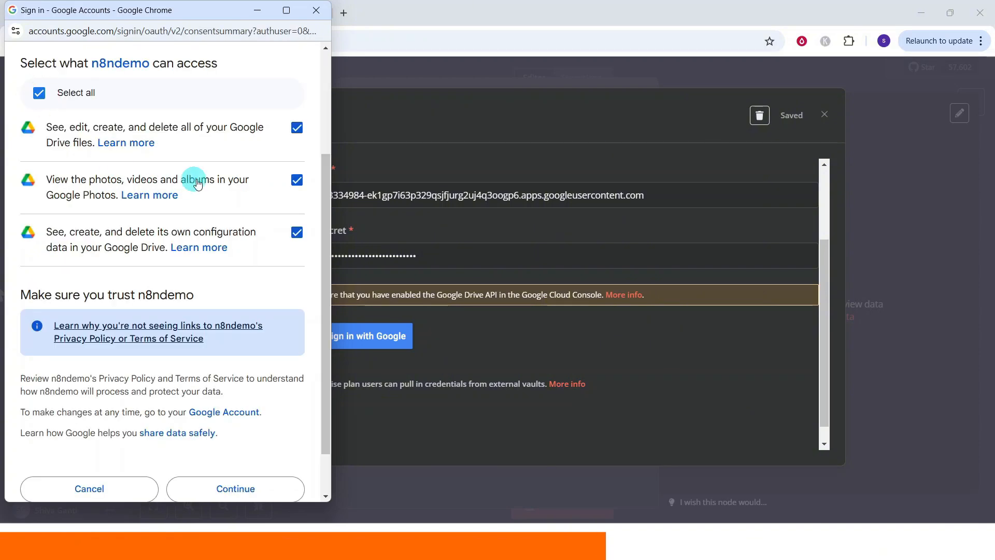
{"action": "left_click", "coordinate": [230, 496]}
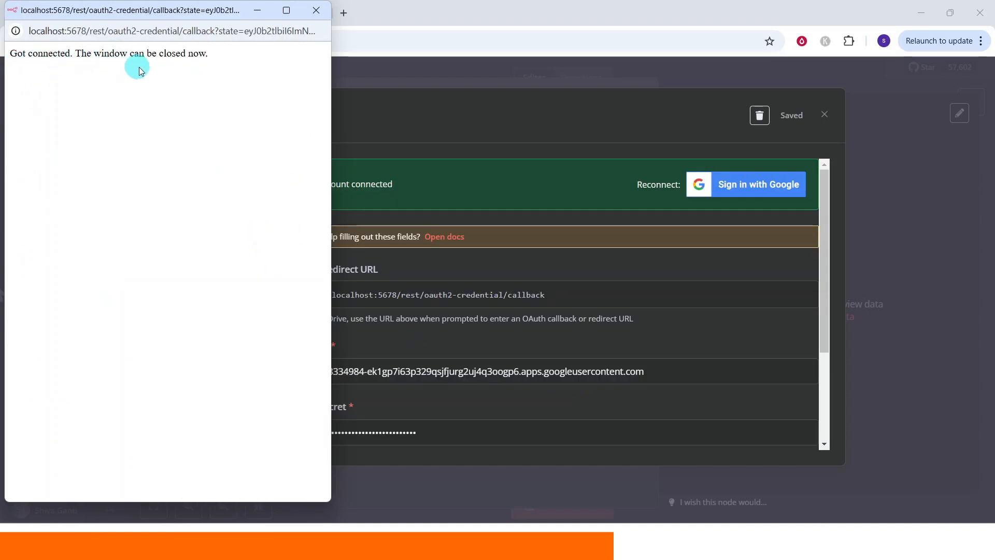
{"action": "left_click", "coordinate": [315, 11]}
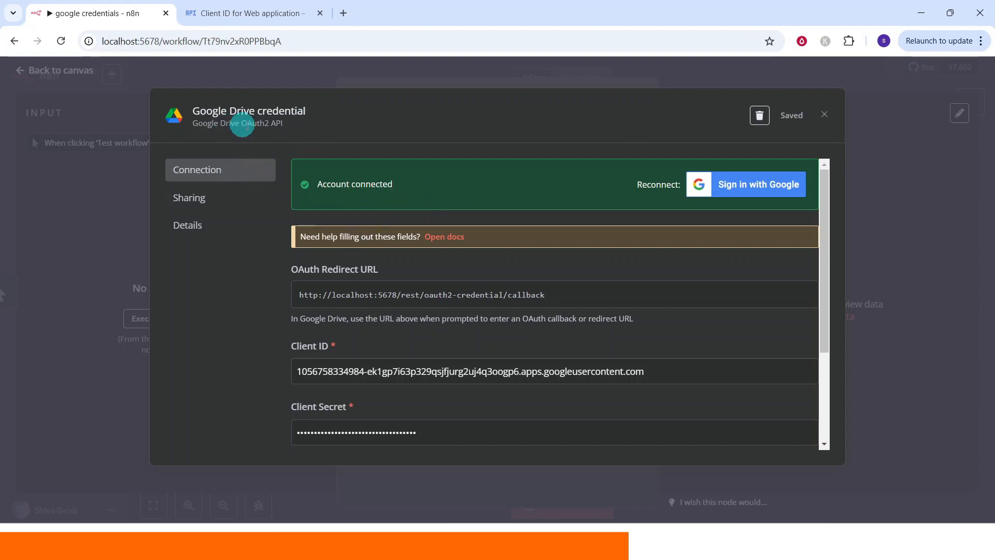
{"action": "left_click", "coordinate": [824, 114]}
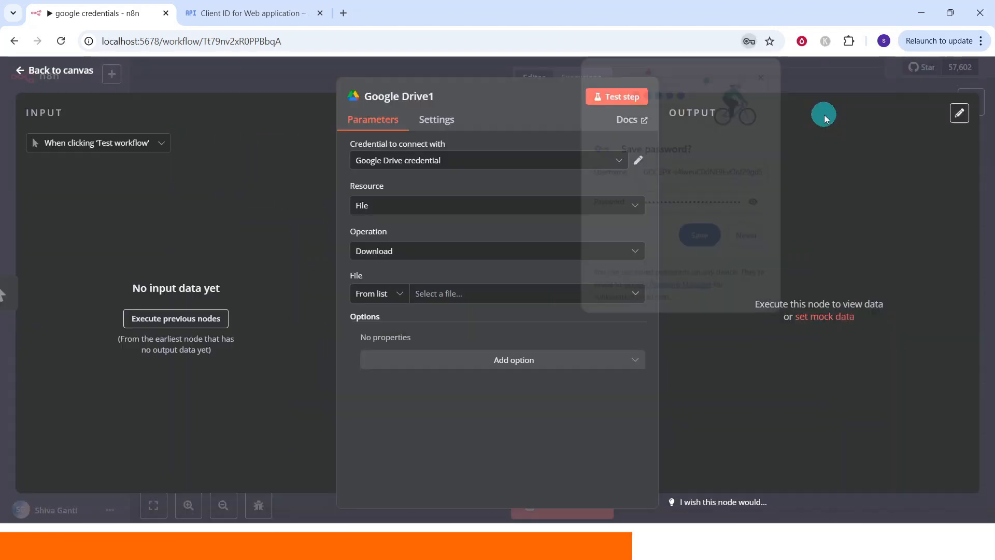
{"action": "key", "text": "Escape"}
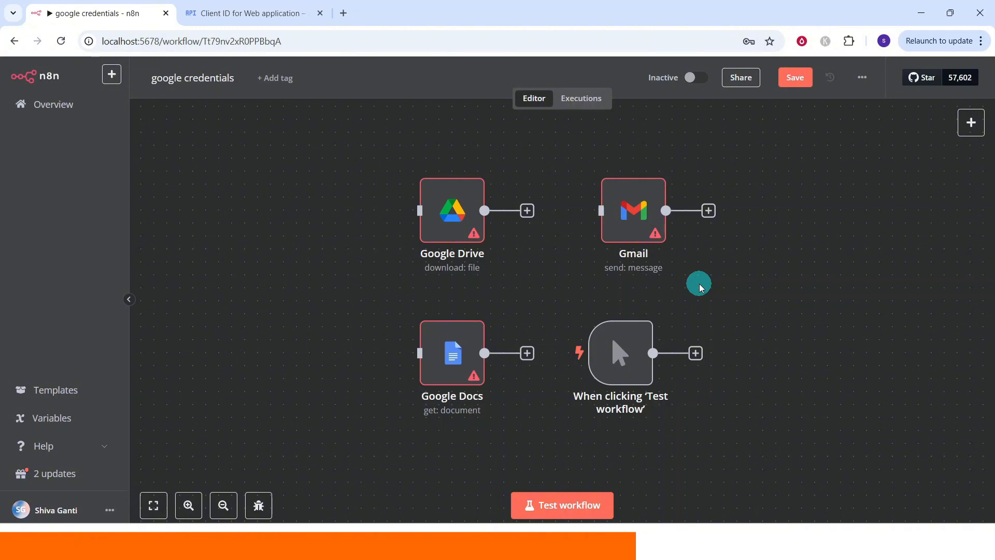
- Open the Gmail node and start a new Gmail OAuth2 credential for it
{"action": "mouse_move", "coordinate": [664, 251]}
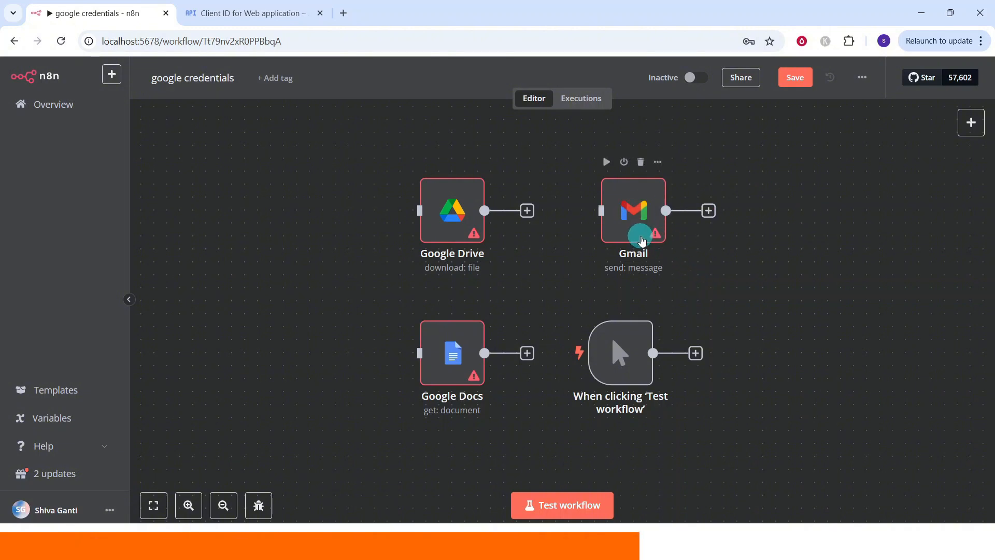
{"action": "left_click", "coordinate": [634, 213]}
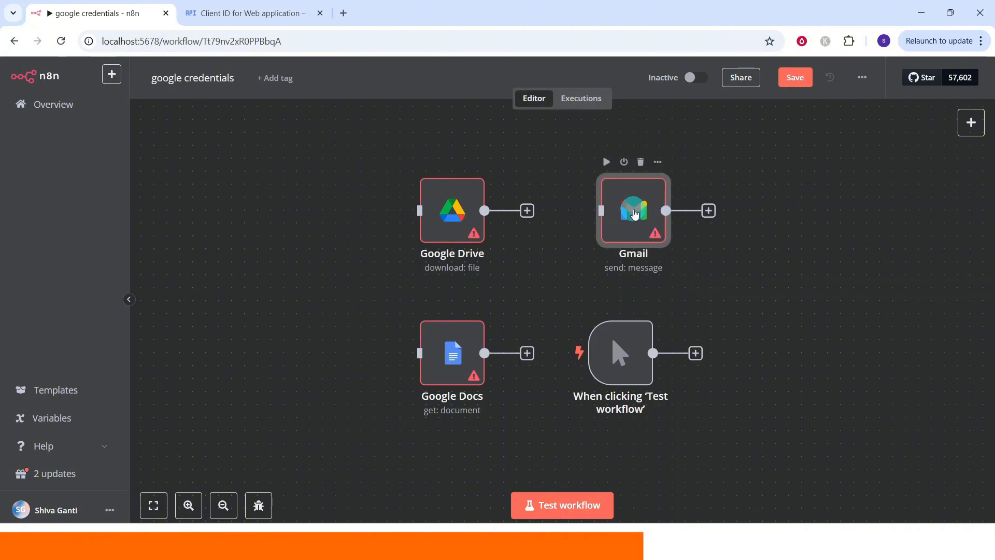
{"action": "double_click", "coordinate": [635, 213]}
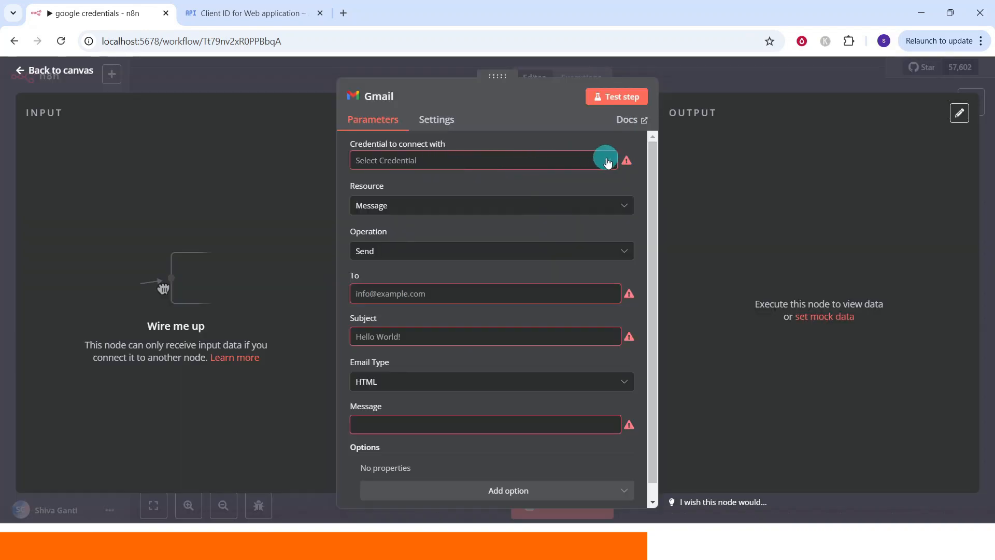
{"action": "left_click", "coordinate": [610, 162]}
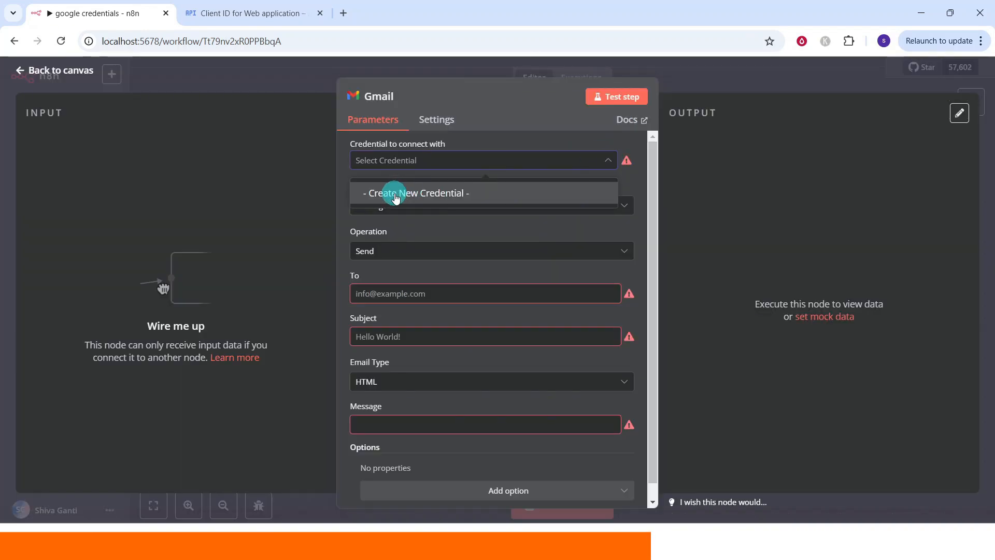
{"action": "left_click", "coordinate": [396, 196]}
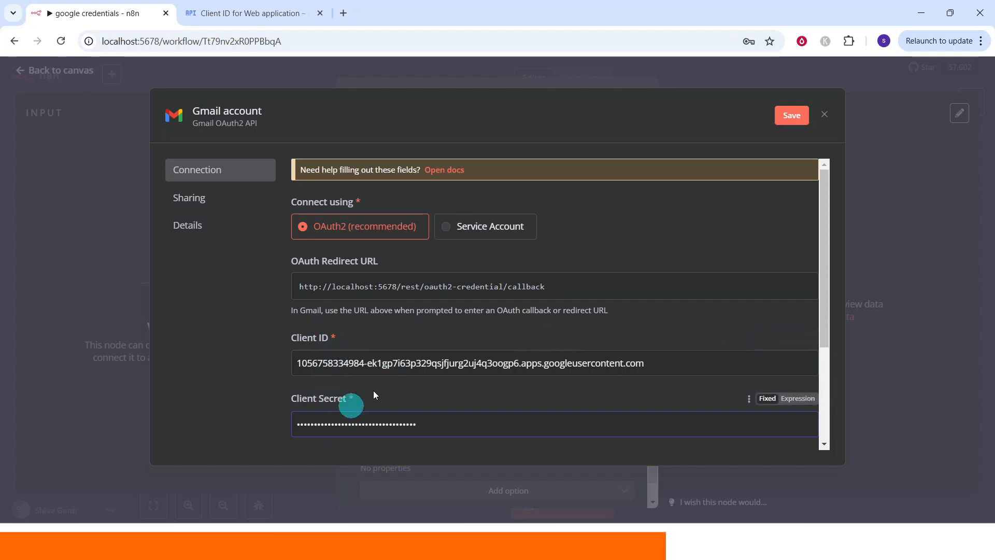
- Sign in to the Gmail credential with the Google test account and continue past the unverified-app warning
{"action": "left_click_drag", "start_coordinate": [826, 264], "coordinate": [829, 311]}
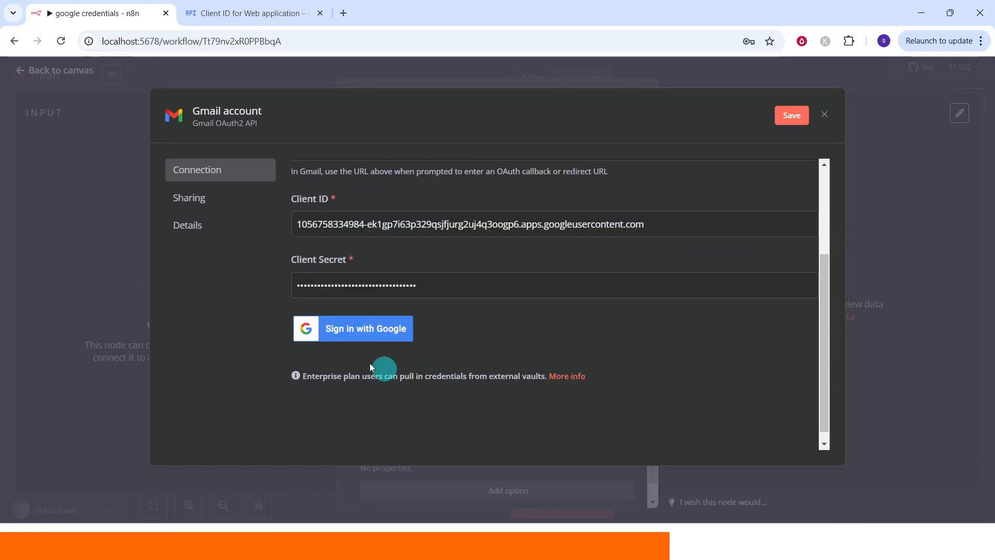
{"action": "left_click", "coordinate": [357, 332]}
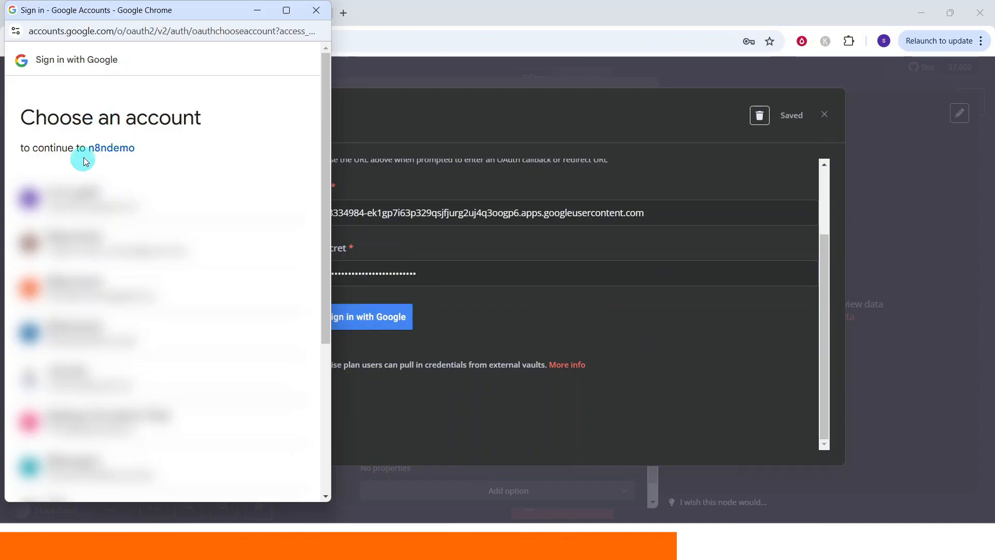
{"action": "left_click", "coordinate": [83, 203]}
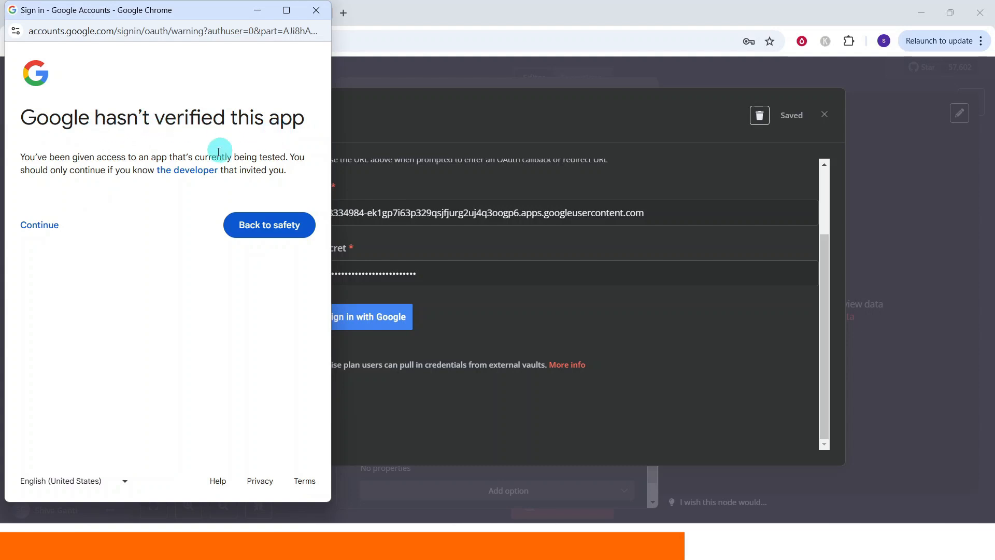
{"action": "left_click", "coordinate": [37, 227]}
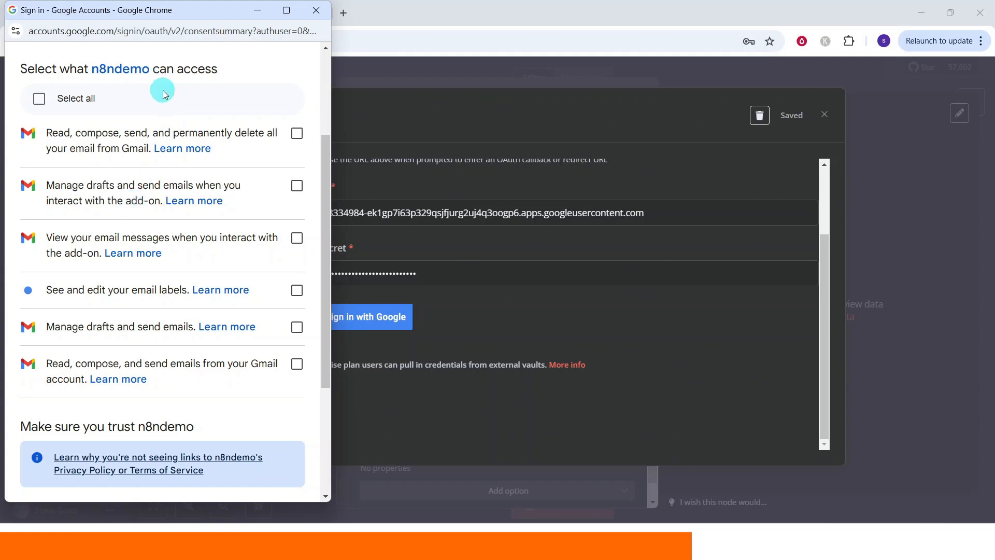
- Grant n8ndemo all requested Gmail permissions and close the Gmail credential to return to the workflow canvas
{"action": "left_click", "coordinate": [40, 104]}
{"action": "left_click_drag", "start_coordinate": [325, 183], "coordinate": [309, 351]}
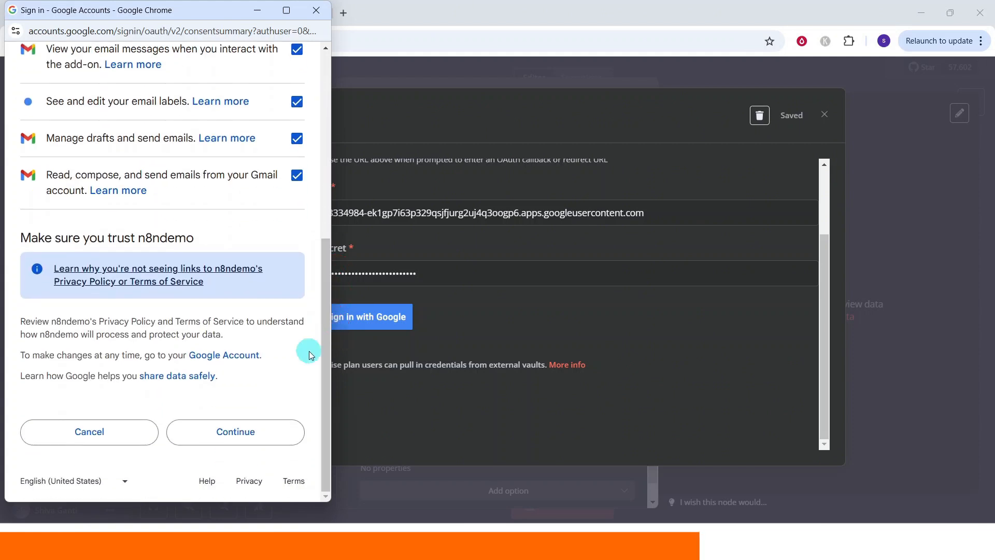
{"action": "left_click", "coordinate": [226, 439]}
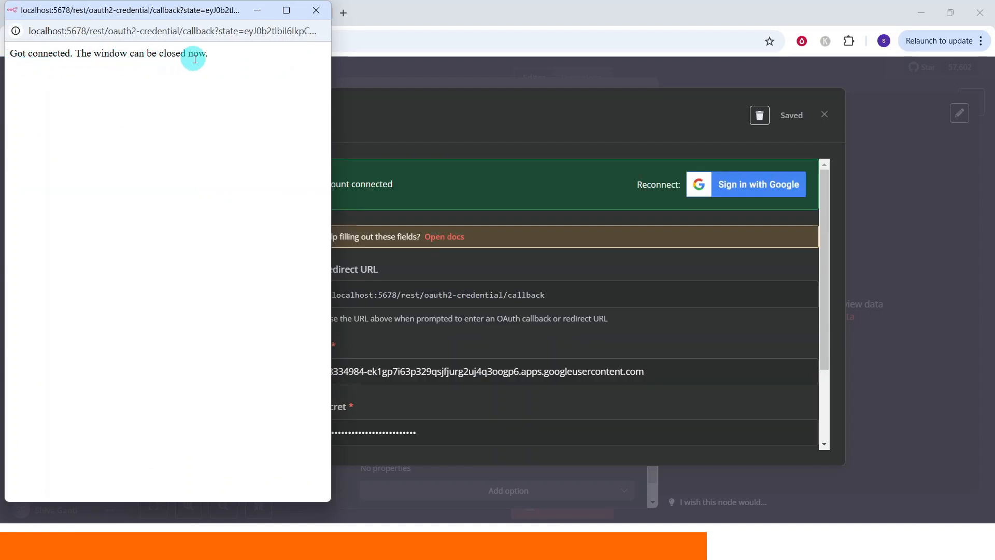
{"action": "left_click", "coordinate": [316, 11]}
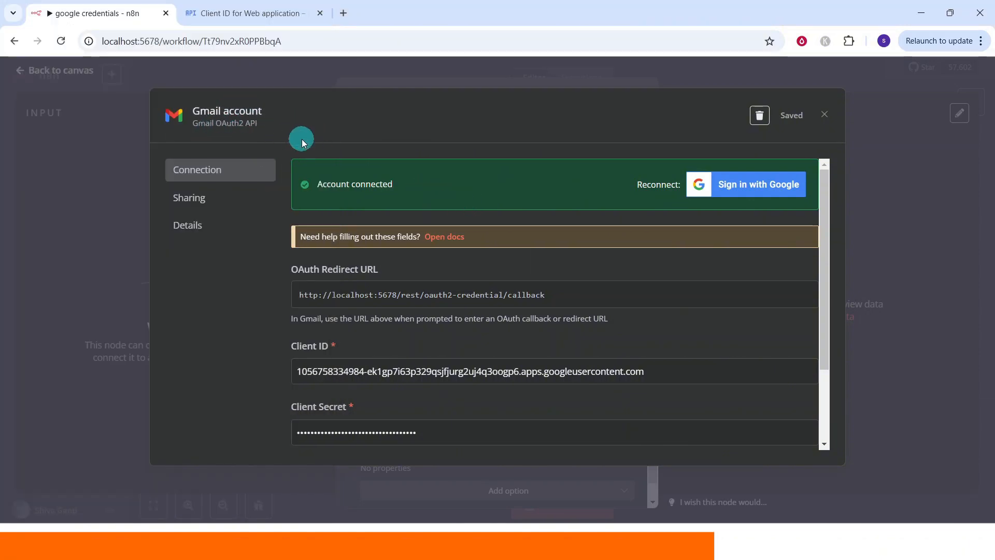
{"action": "left_click", "coordinate": [825, 115]}
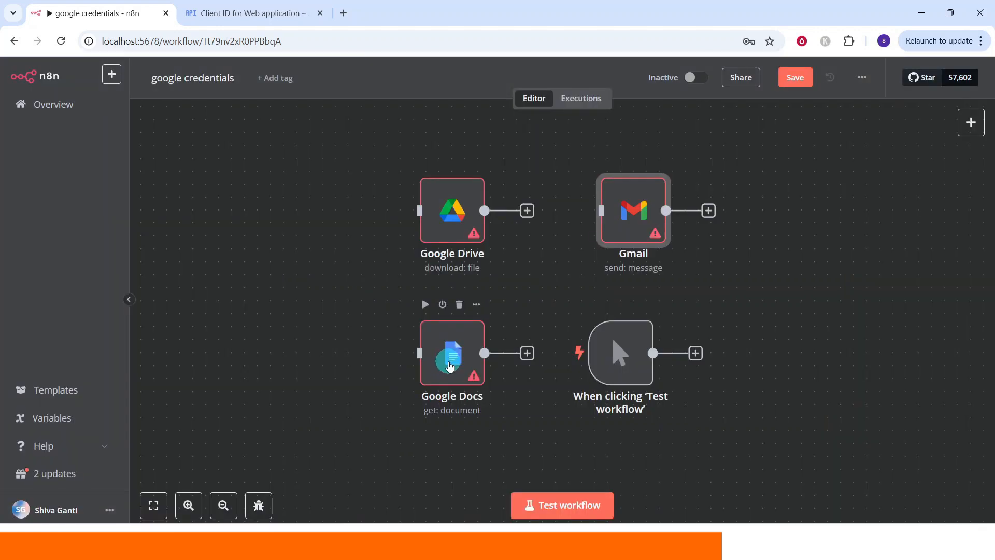
- Open the Google Docs node and start a new Google Docs OAuth2 credential for it
{"action": "left_click", "coordinate": [451, 355]}
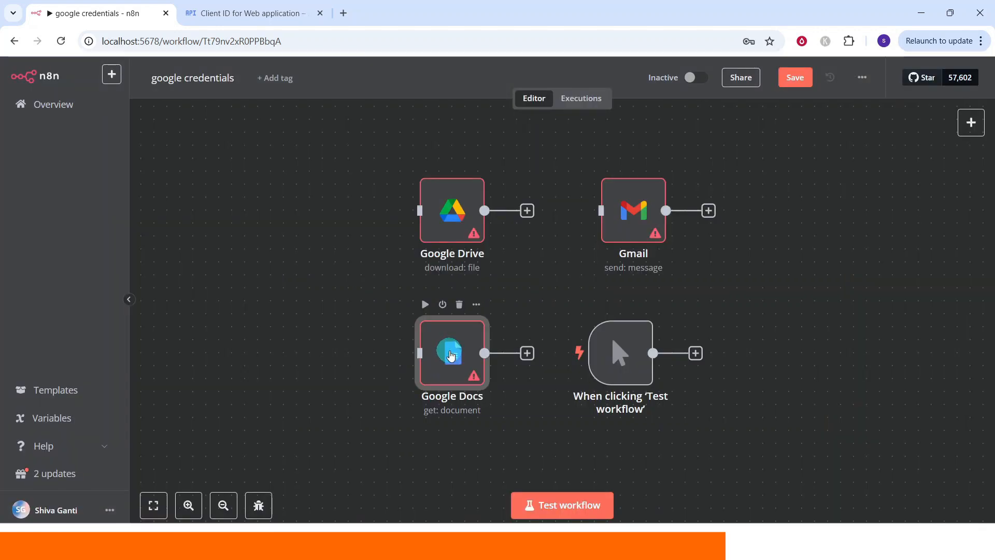
{"action": "double_click", "coordinate": [450, 355]}
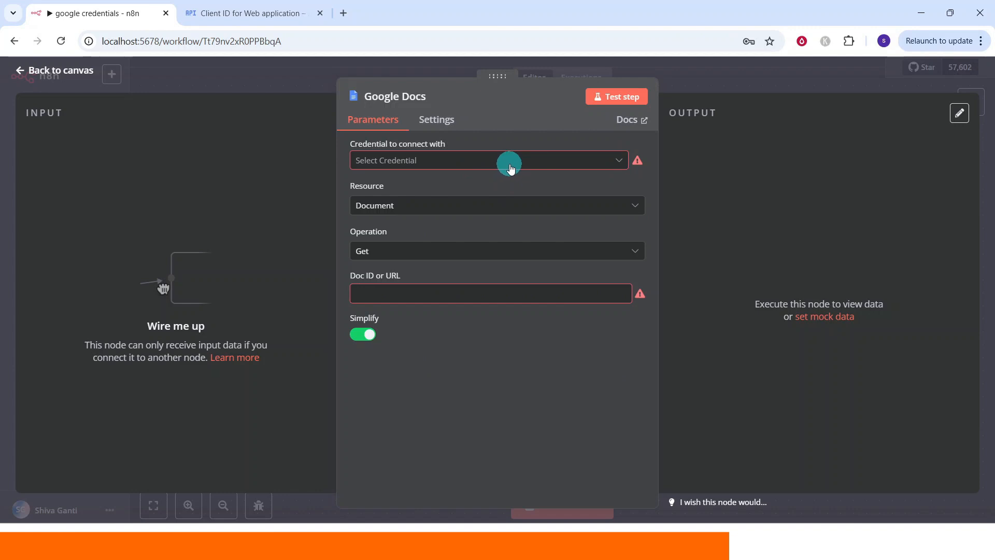
{"action": "left_click", "coordinate": [514, 162]}
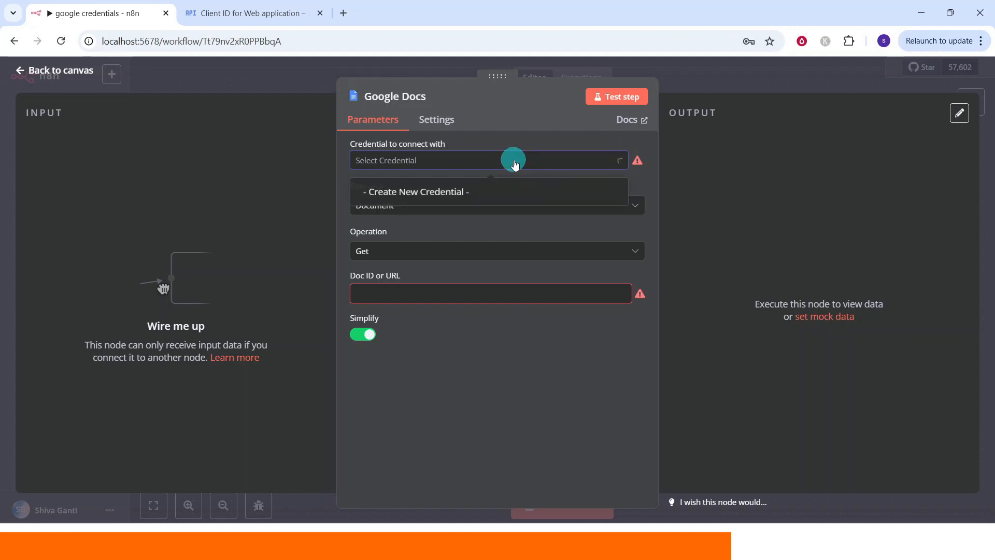
{"action": "left_click", "coordinate": [409, 193]}
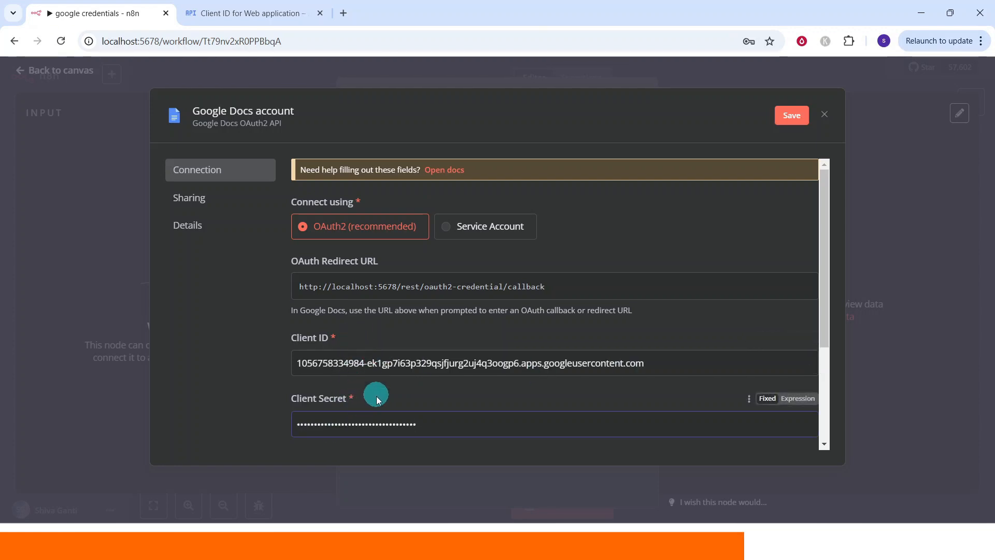
- Sign in to the Google Docs credential with the Google test account and continue past the unverified-app warning
{"action": "left_click_drag", "start_coordinate": [826, 275], "coordinate": [835, 363]}
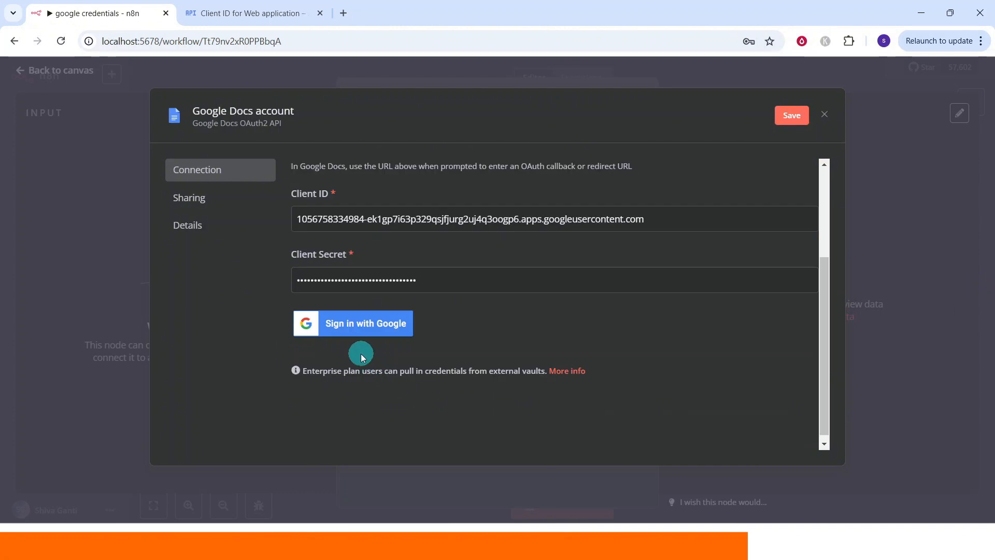
{"action": "left_click", "coordinate": [350, 325]}
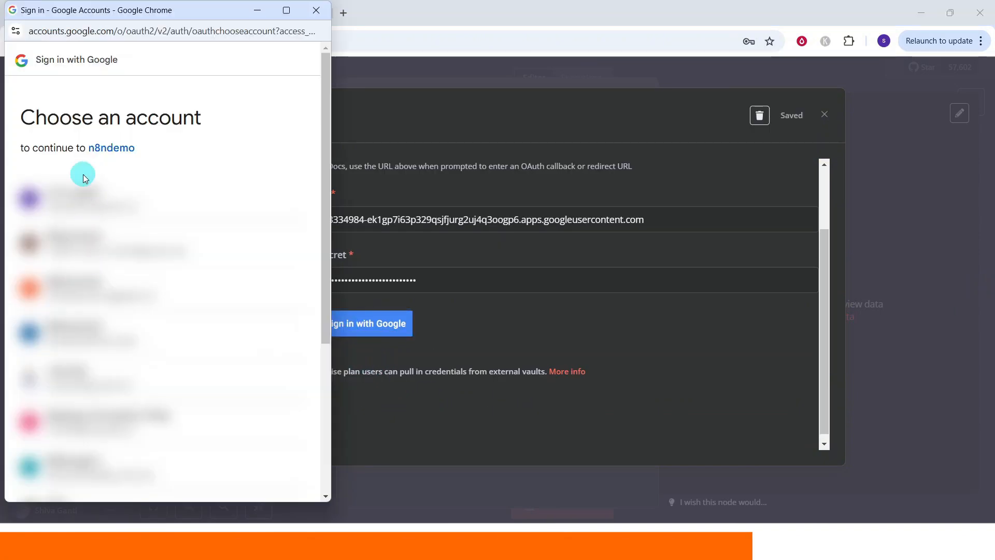
{"action": "left_click", "coordinate": [85, 204]}
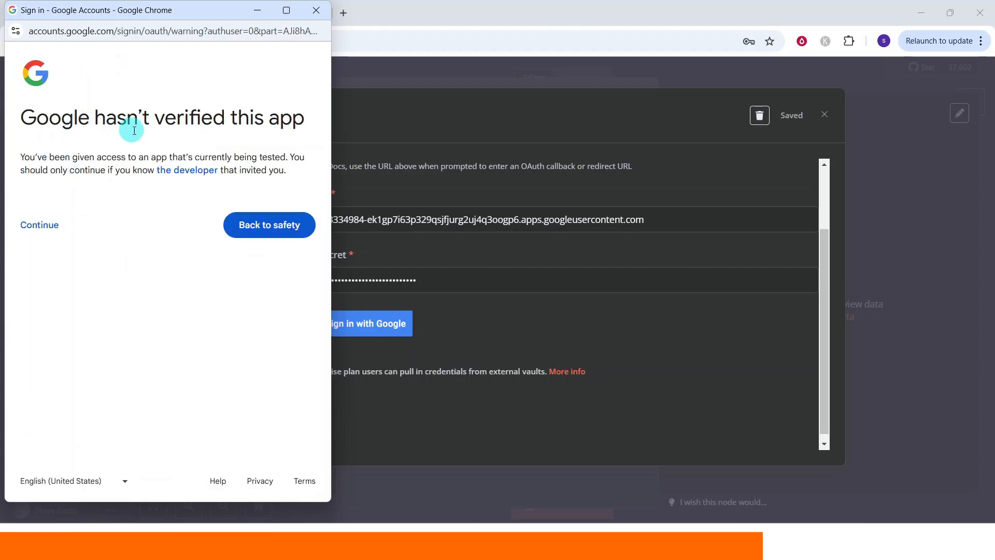
{"action": "left_click", "coordinate": [26, 224]}
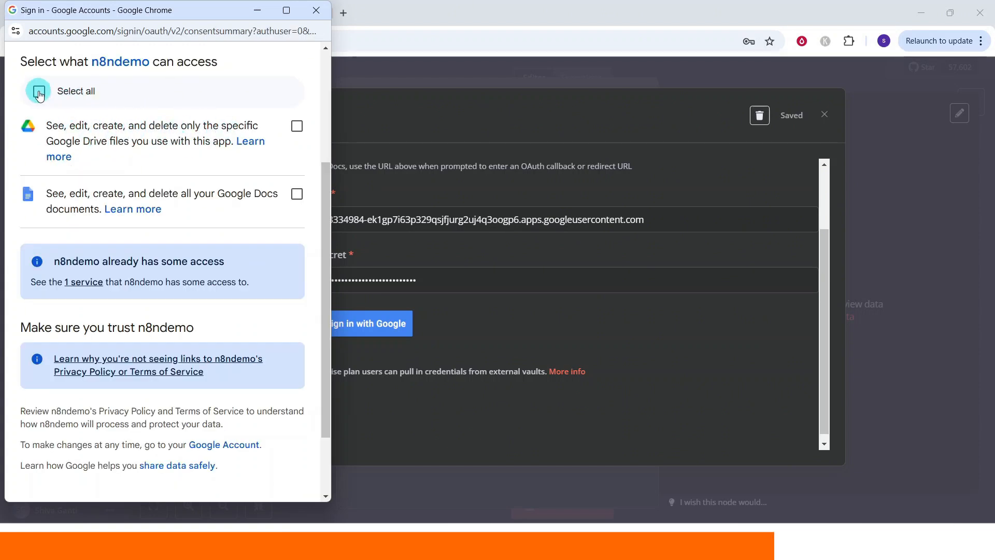
- Grant n8ndemo all requested Drive and Docs permissions, then close the Google Docs credential and node to return to the canvas
{"action": "left_click", "coordinate": [39, 92]}
{"action": "left_click_drag", "start_coordinate": [325, 254], "coordinate": [338, 308]}
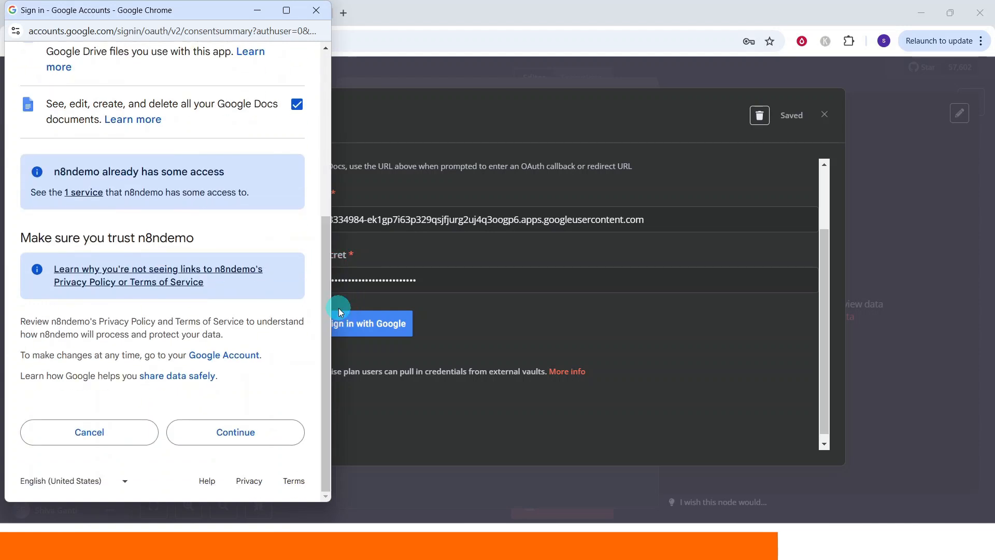
{"action": "left_click", "coordinate": [234, 433]}
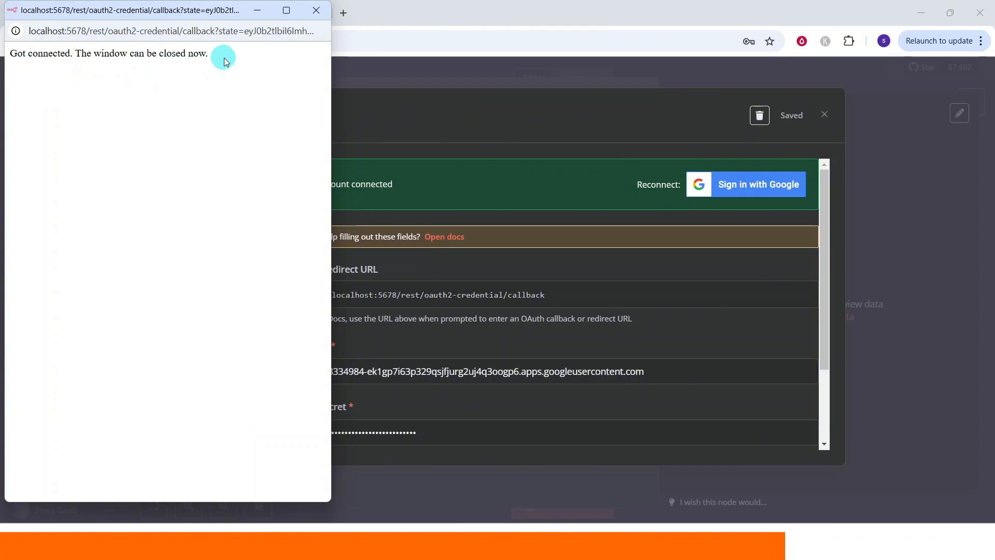
{"action": "left_click", "coordinate": [317, 10]}
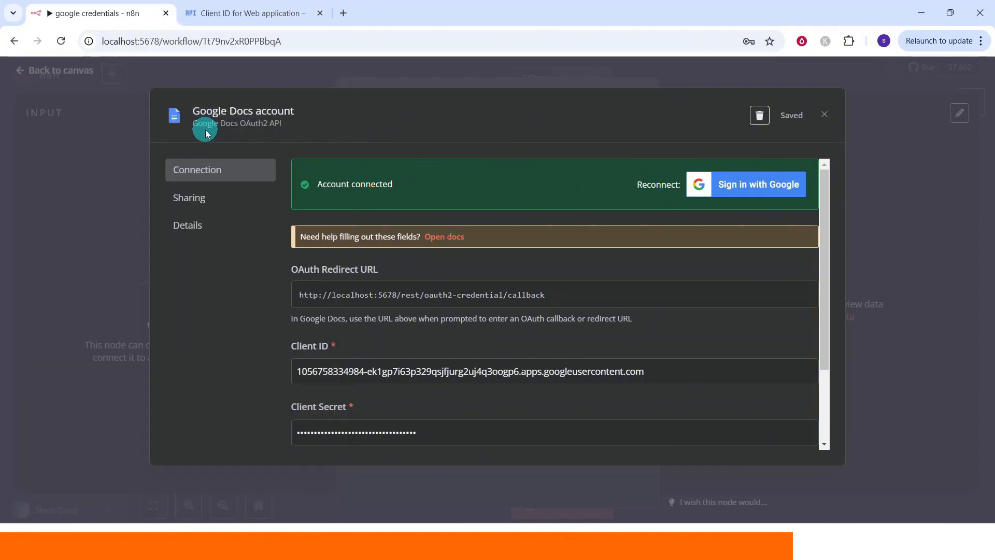
{"action": "left_click", "coordinate": [823, 115]}
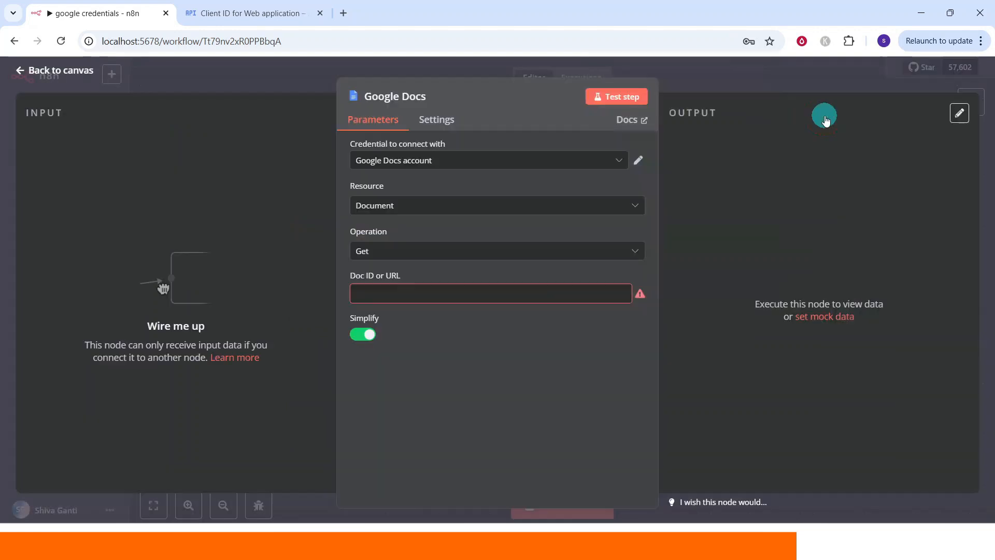
{"action": "key", "text": "Escape"}
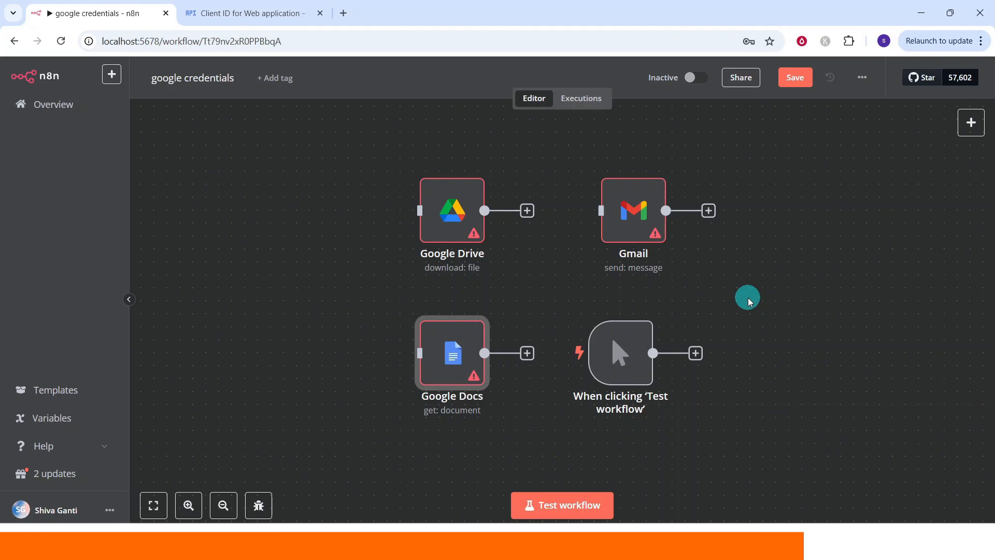
- Add a Google Sheets trigger for "On row added or updated" to the workflow and start a new credential for it
{"action": "left_click", "coordinate": [970, 124]}
{"action": "type", "text": "google sheets"}
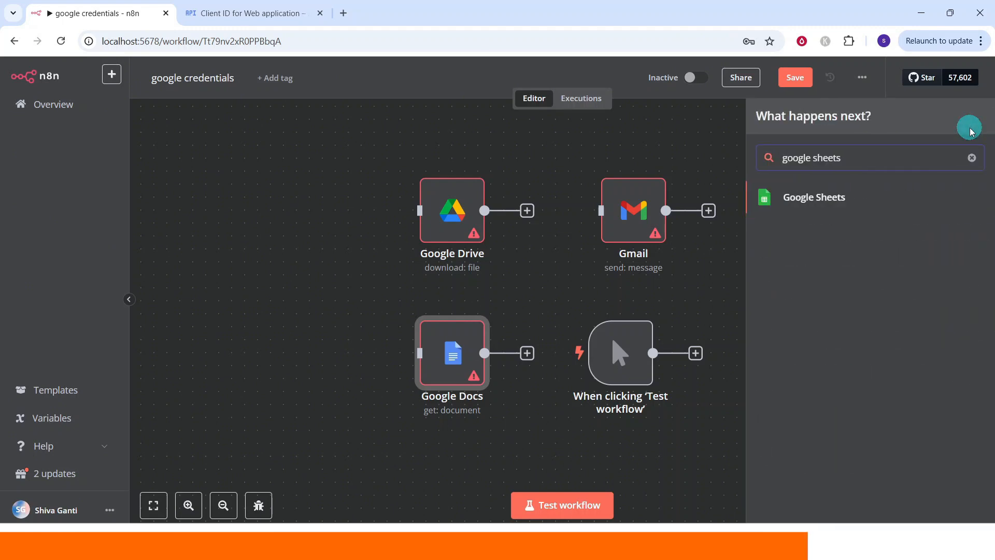
{"action": "left_click", "coordinate": [805, 202]}
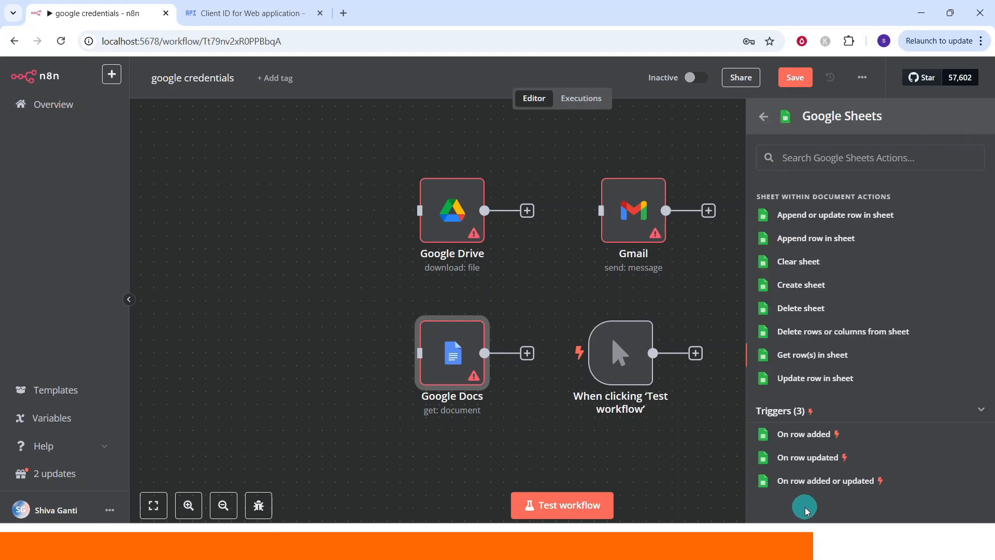
{"action": "left_click", "coordinate": [811, 482]}
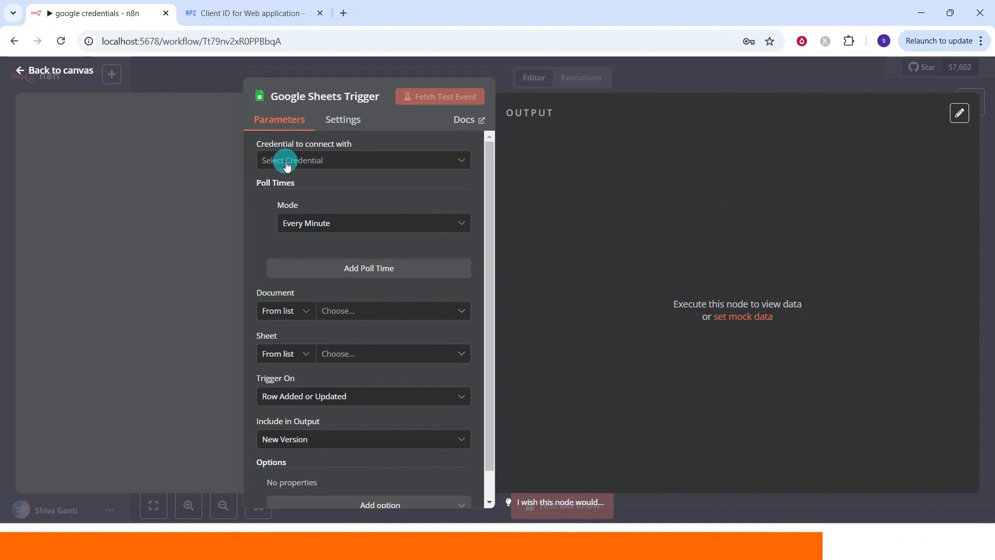
{"action": "left_click", "coordinate": [287, 165]}
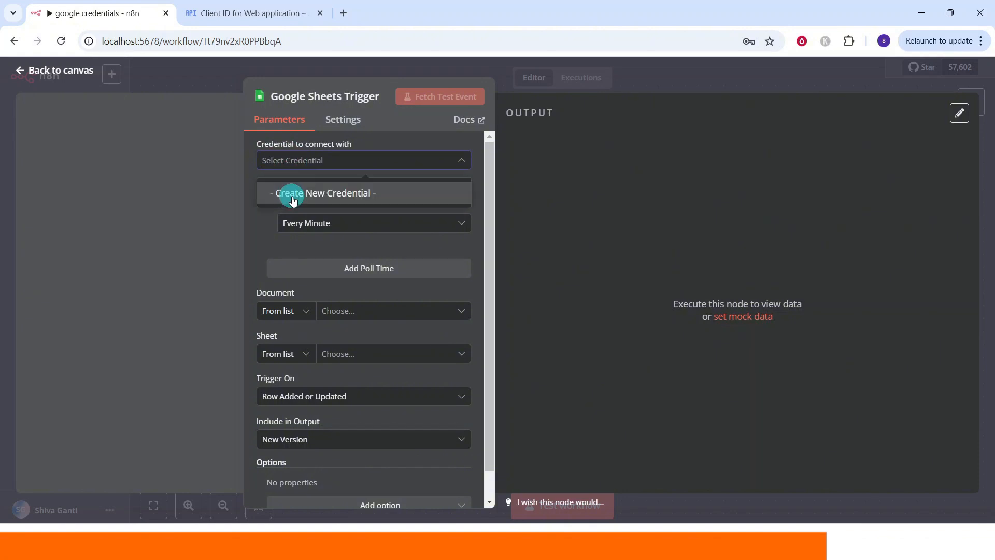
{"action": "left_click", "coordinate": [293, 200]}
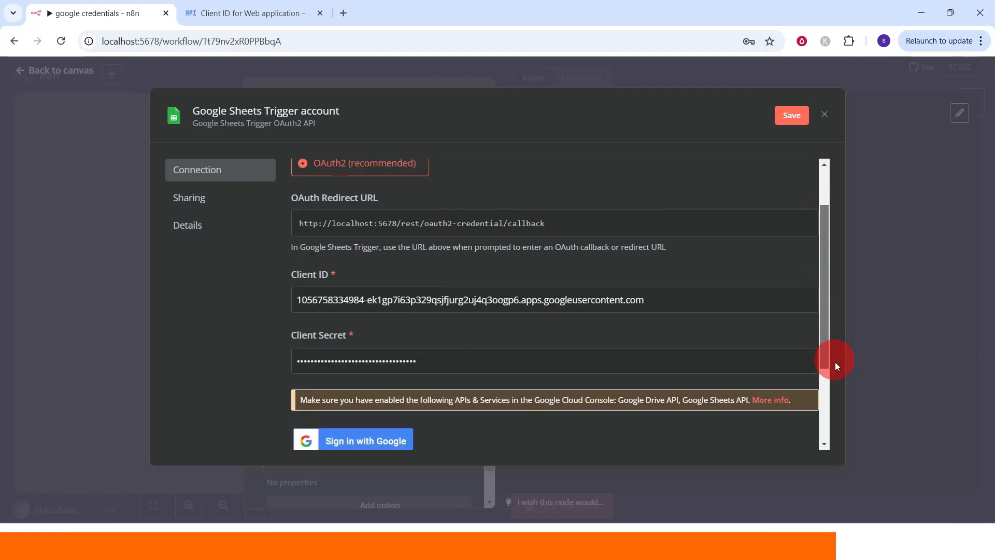
- Sign in to the Google Sheets Trigger credential with the Google test account and continue past the unverified-app warning
{"action": "scroll", "coordinate": [570, 337], "scroll_direction": "down", "scroll_amount": 3}
{"action": "left_click", "coordinate": [346, 323]}
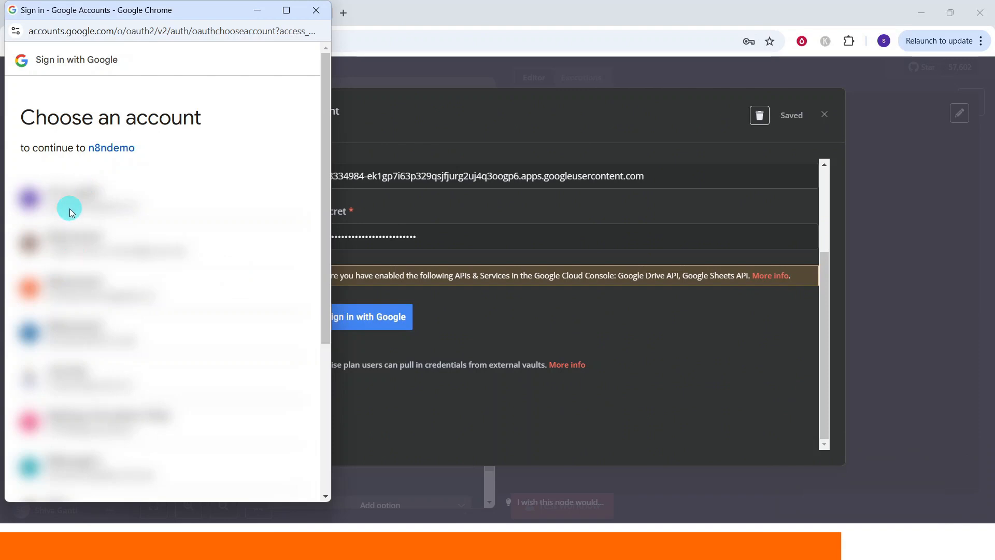
{"action": "left_click", "coordinate": [72, 218]}
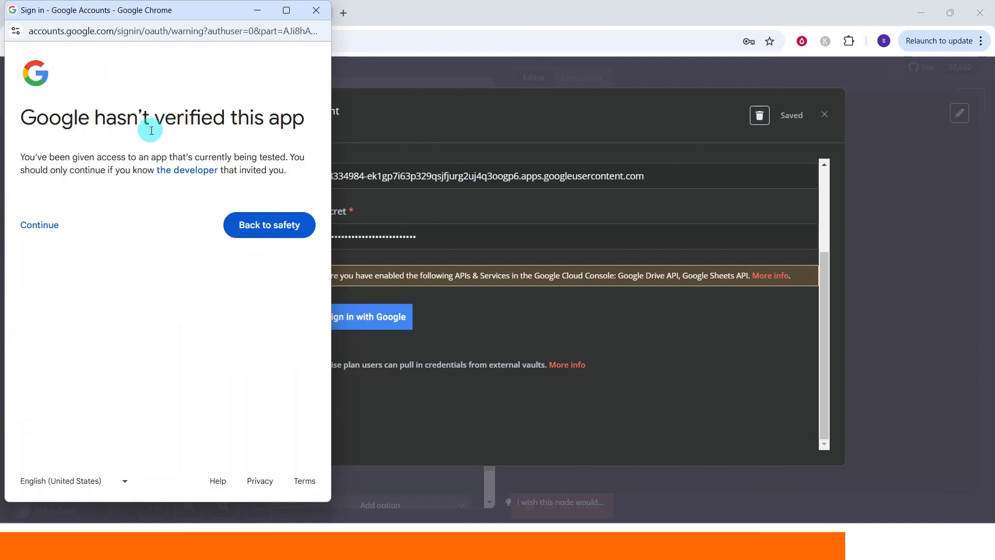
{"action": "left_click", "coordinate": [39, 228]}
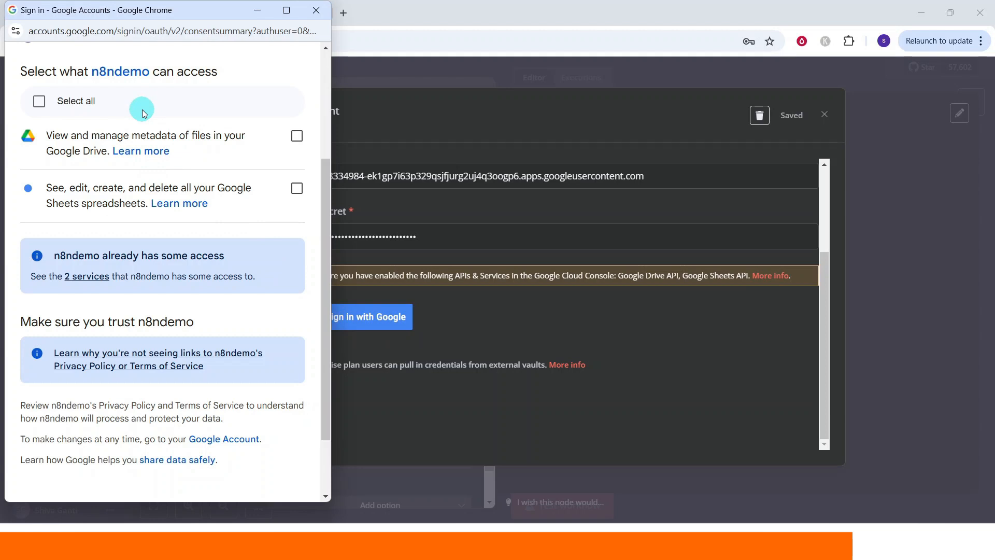
- Grant n8ndemo all requested Drive metadata and Sheets permissions, then close the sign-in window
{"action": "left_click", "coordinate": [41, 103]}
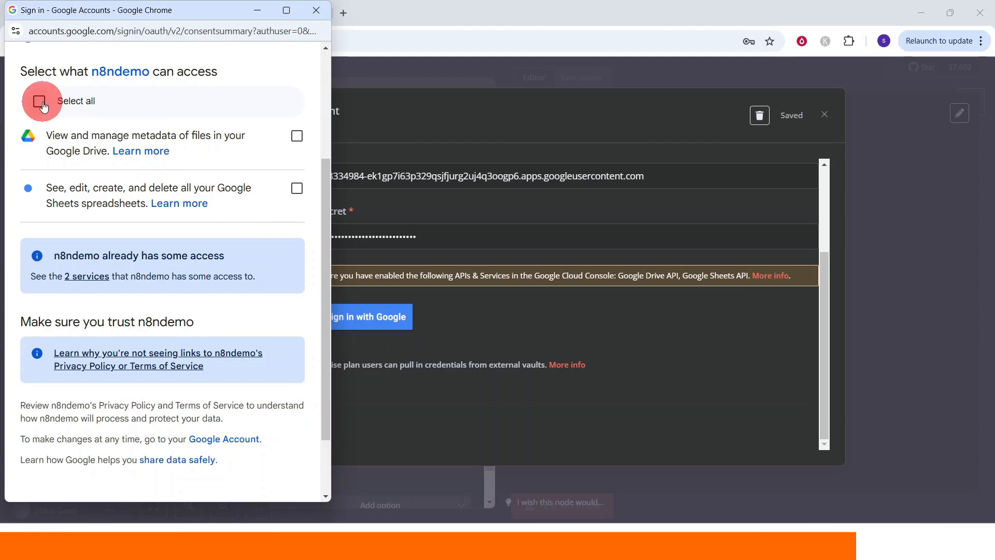
{"action": "left_click_drag", "start_coordinate": [326, 243], "coordinate": [328, 296]}
{"action": "left_click", "coordinate": [229, 433]}
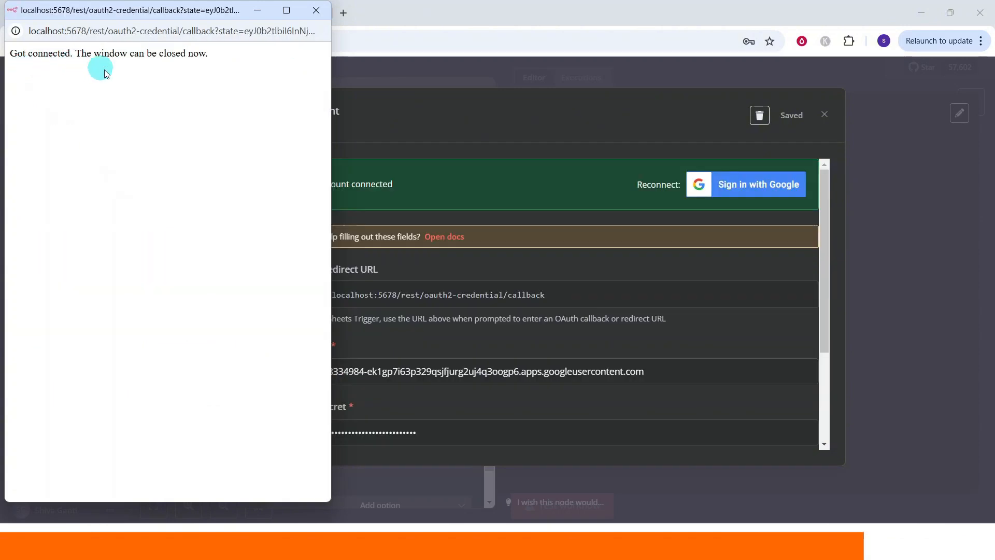
{"action": "left_click", "coordinate": [317, 10]}
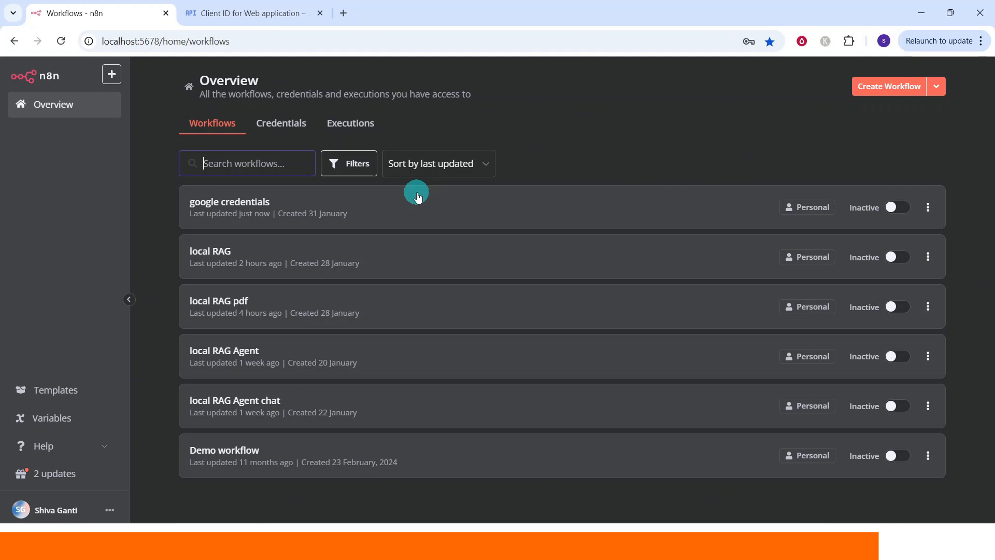
- Check the saved credentials in the overview, then assign Google Drive credential to the workflow's Google Drive node
{"action": "left_click", "coordinate": [279, 130]}
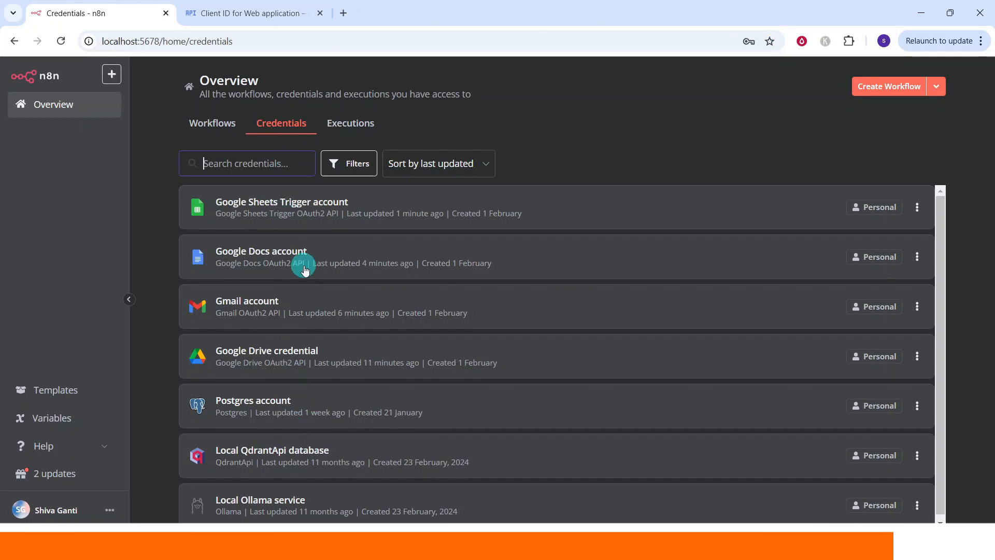
{"action": "left_click", "coordinate": [247, 357]}
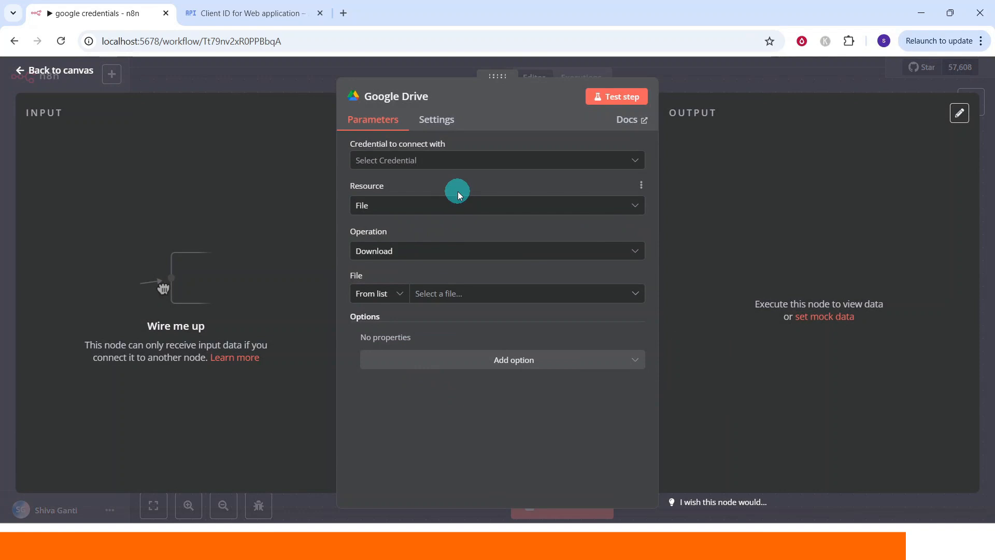
{"action": "double_click", "coordinate": [428, 259]}
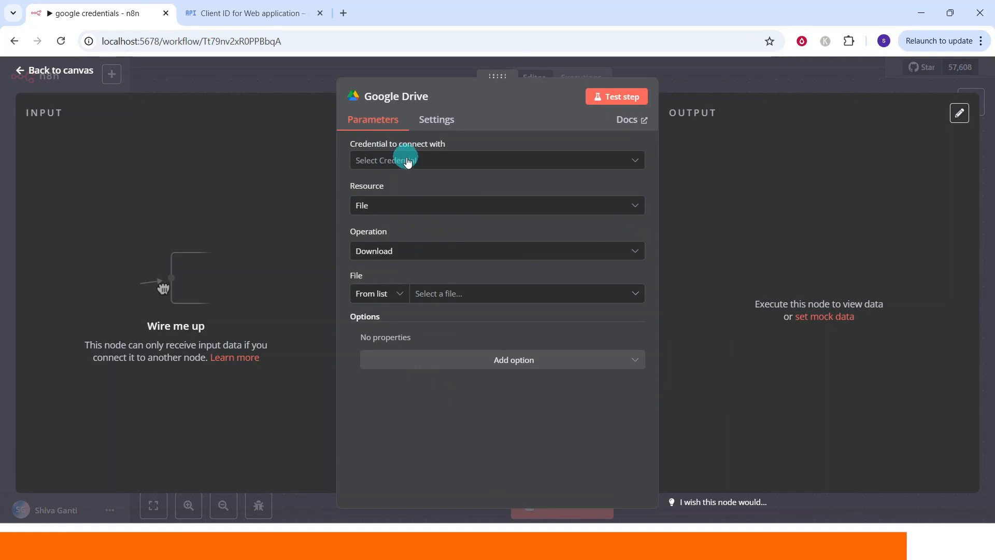
{"action": "left_click", "coordinate": [633, 161]}
{"action": "left_click", "coordinate": [397, 208]}
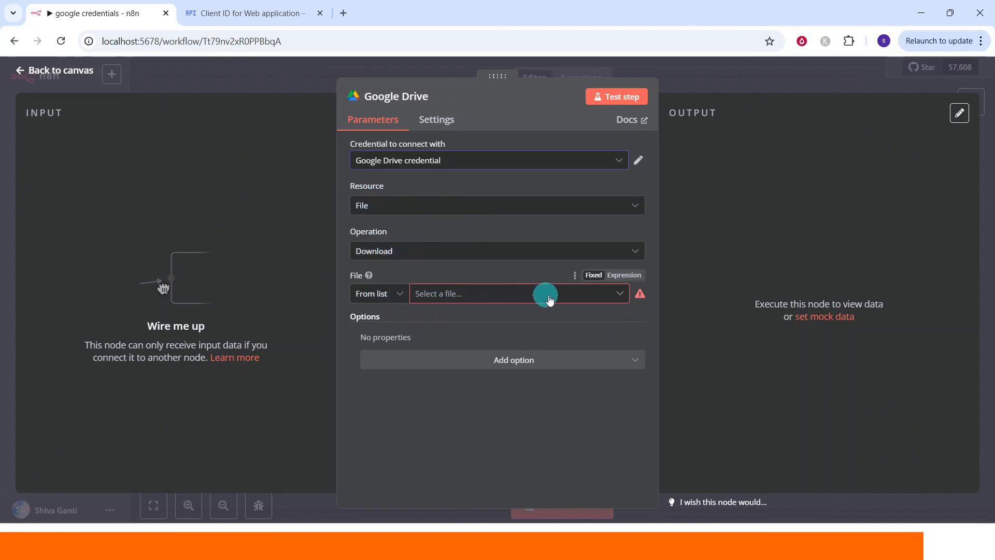
- Search the Drive files for "resea" and choose Research_Paper_On_Artificial_Intelligence_And_Its.pdf as the file to download
{"action": "left_click", "coordinate": [617, 293]}
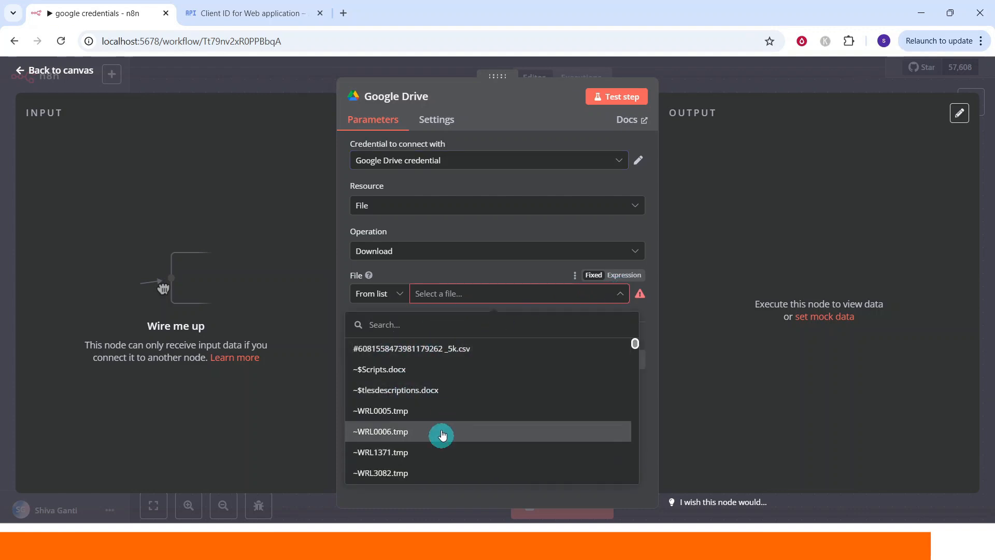
{"action": "left_click", "coordinate": [436, 329]}
{"action": "type", "text": "resea"}
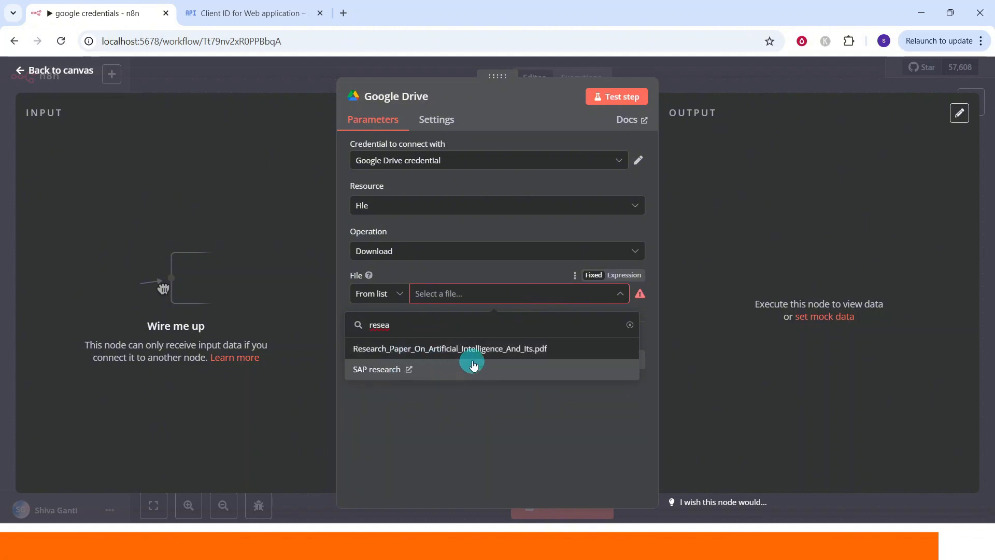
{"action": "left_click", "coordinate": [420, 350]}
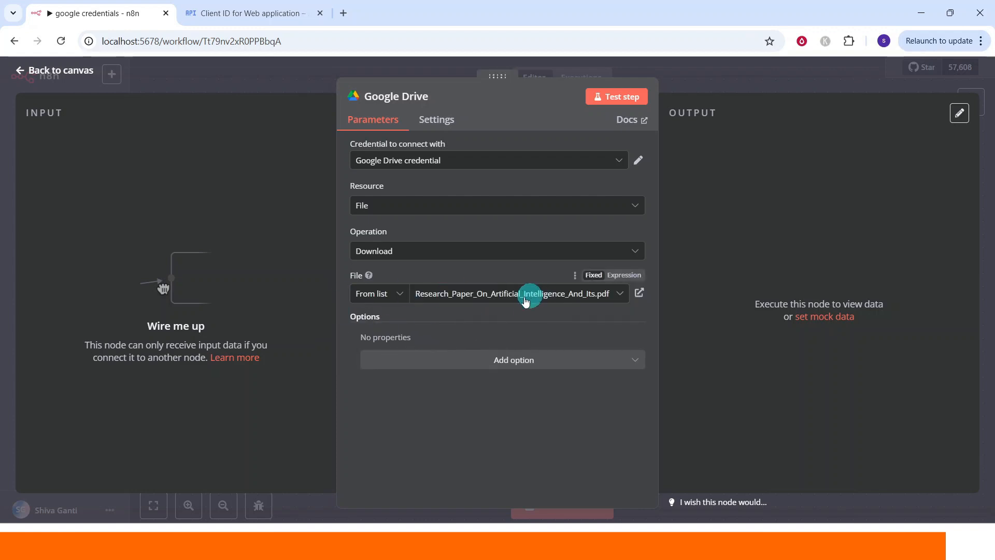